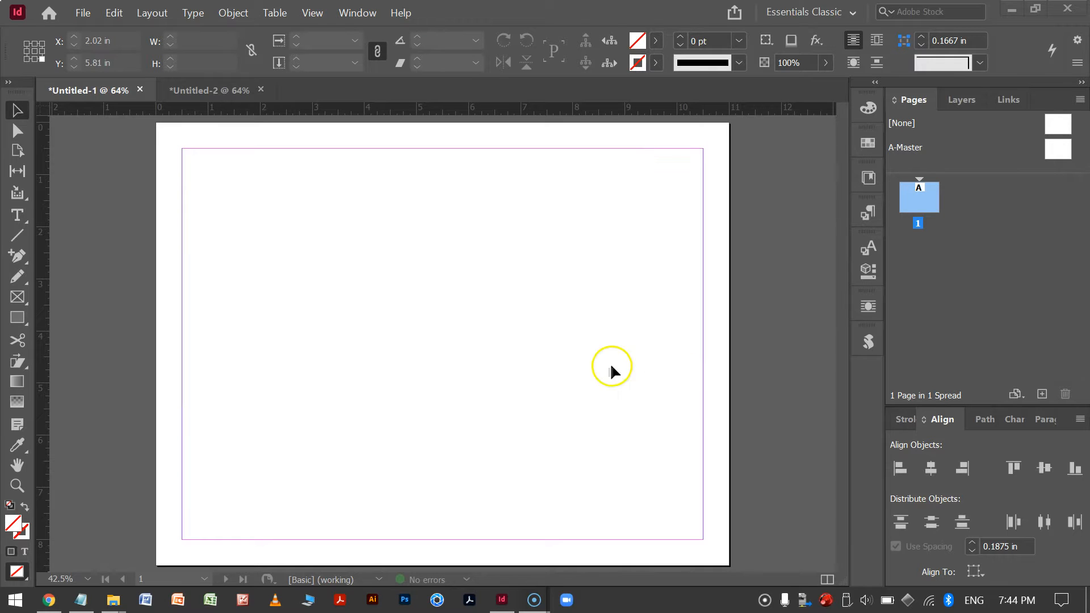
click(81, 13)
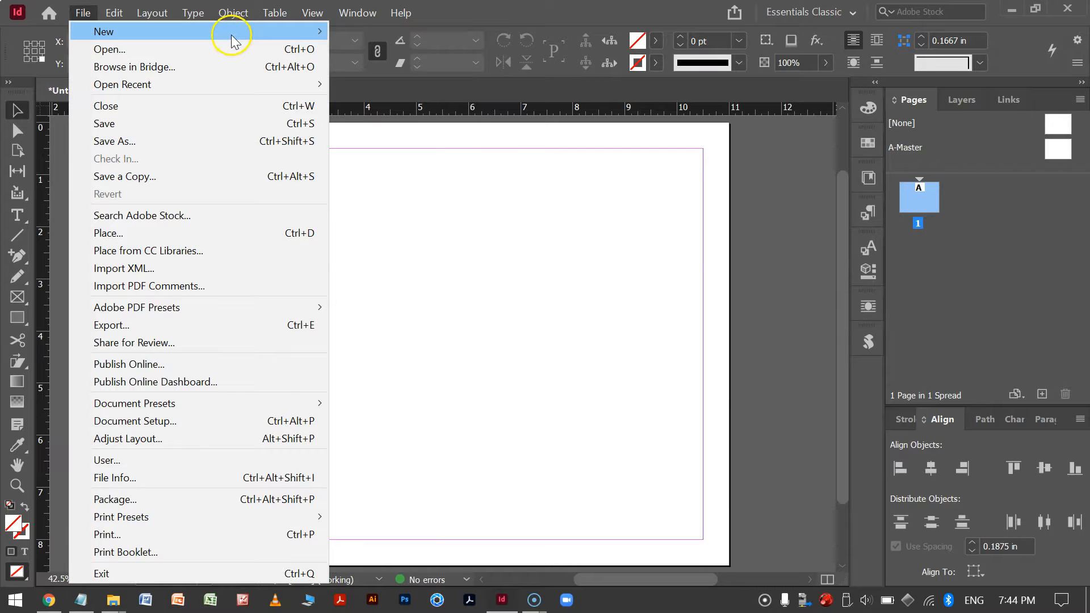
mouse_move(230, 30)
click(413, 33)
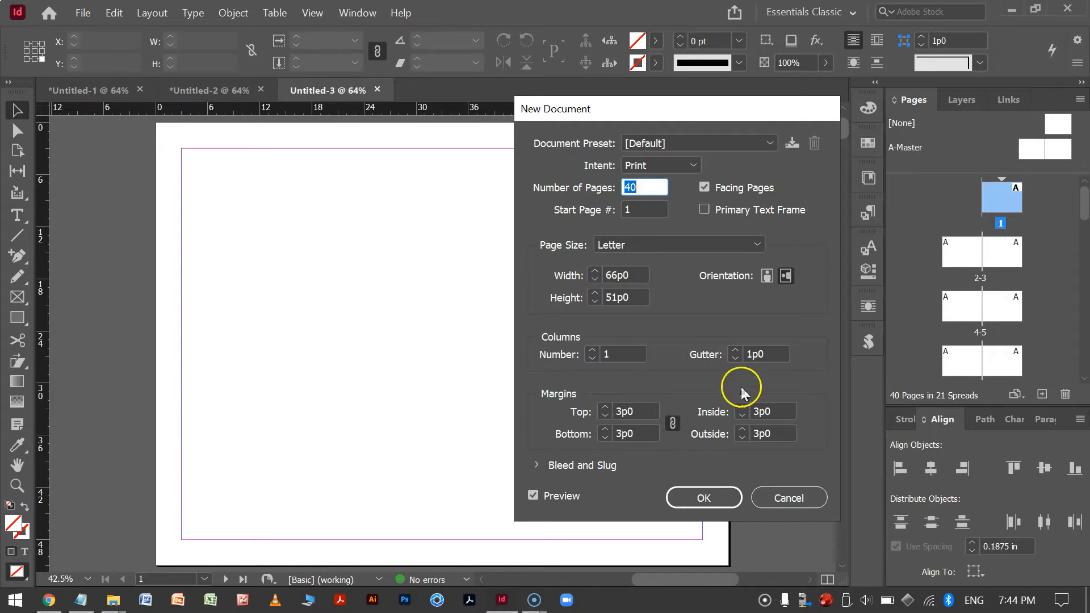
click(777, 506)
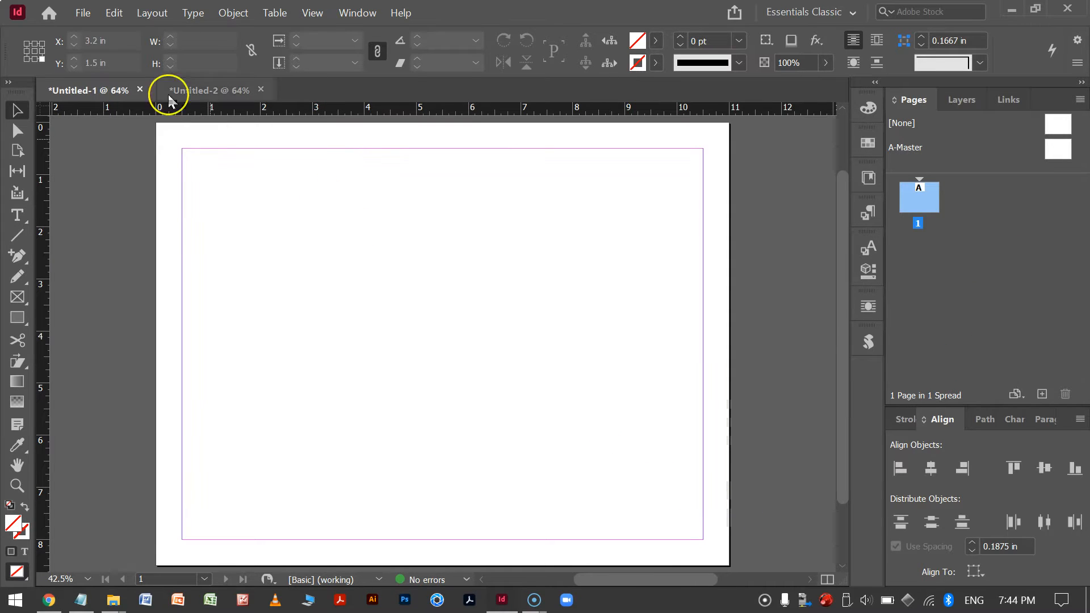
Inspect the document's current margins and columns settings.
click(114, 17)
click(118, 15)
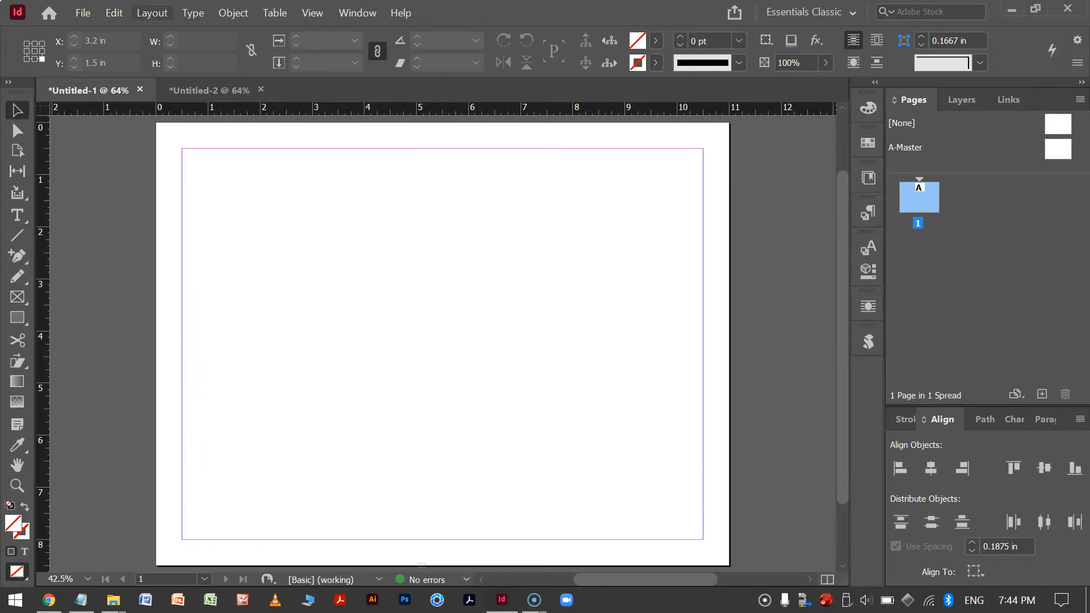
click(158, 15)
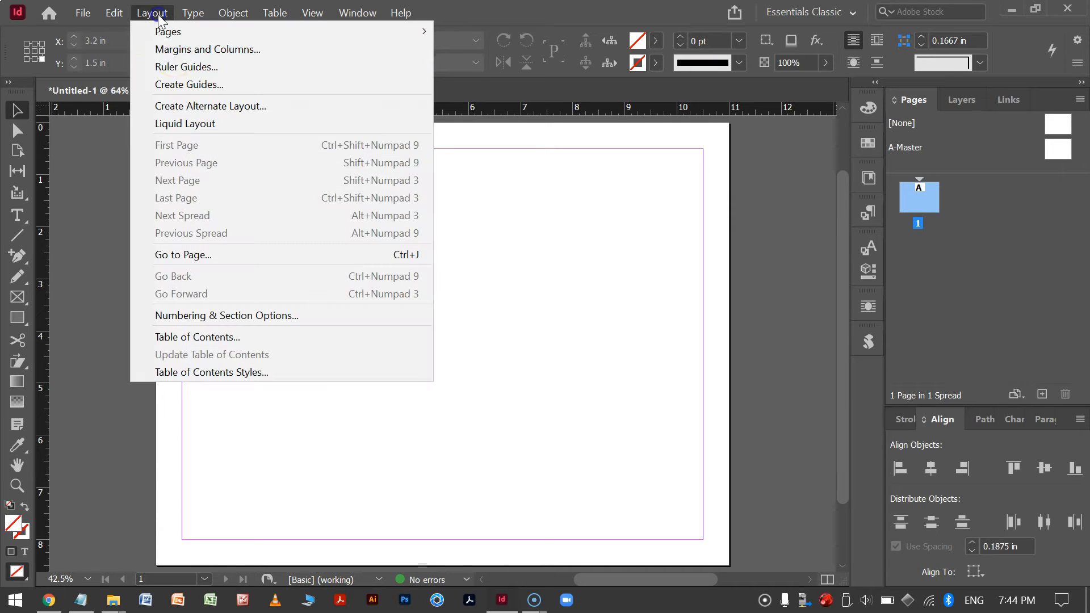
click(248, 50)
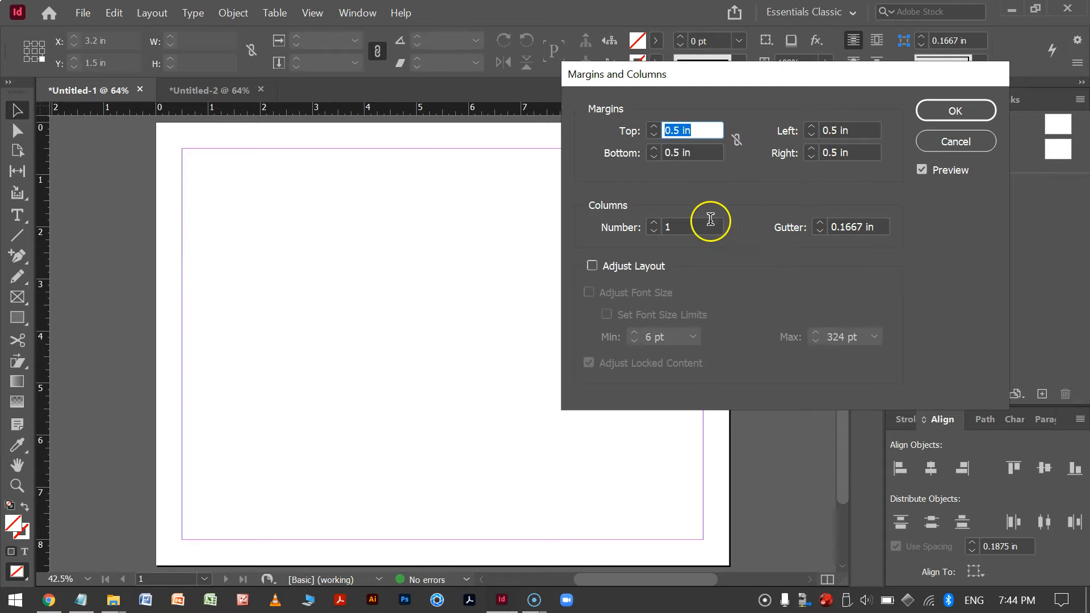
click(951, 140)
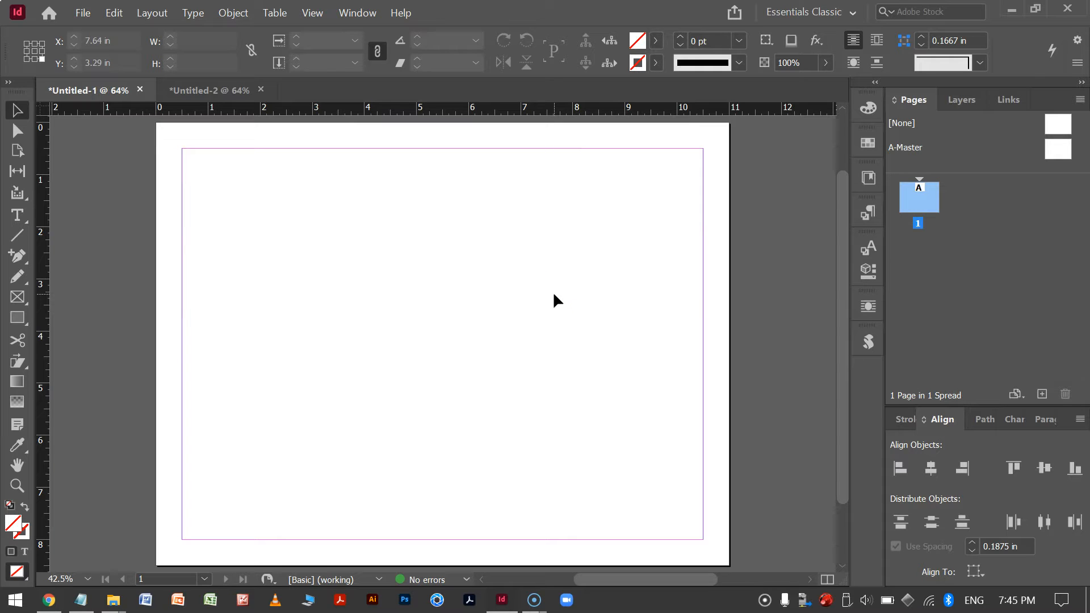
Open the Scripts panel from the Utilities window options.
click(353, 13)
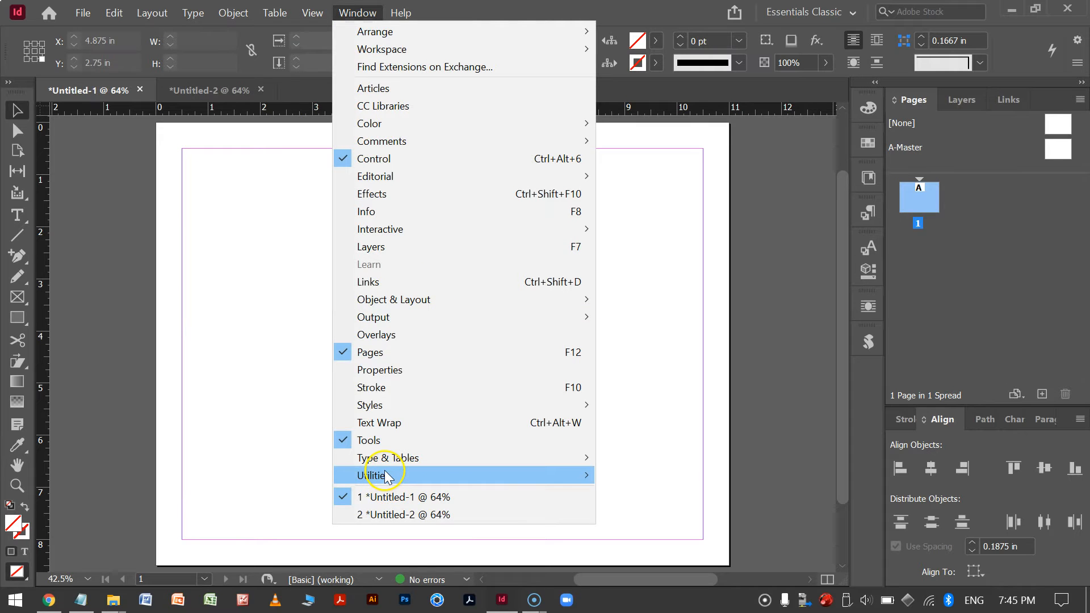
mouse_move(457, 476)
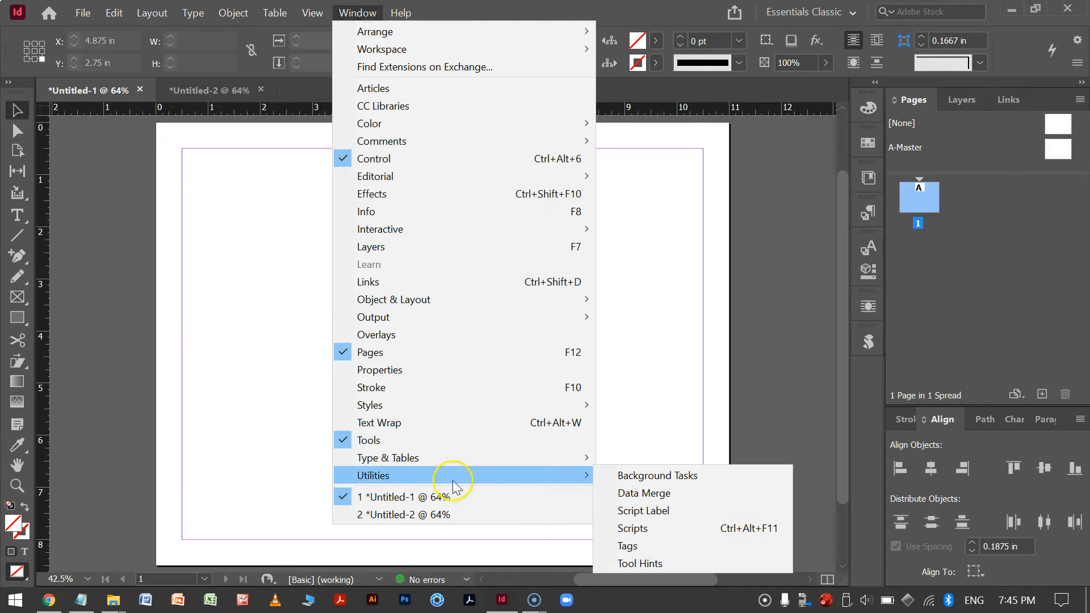
click(664, 534)
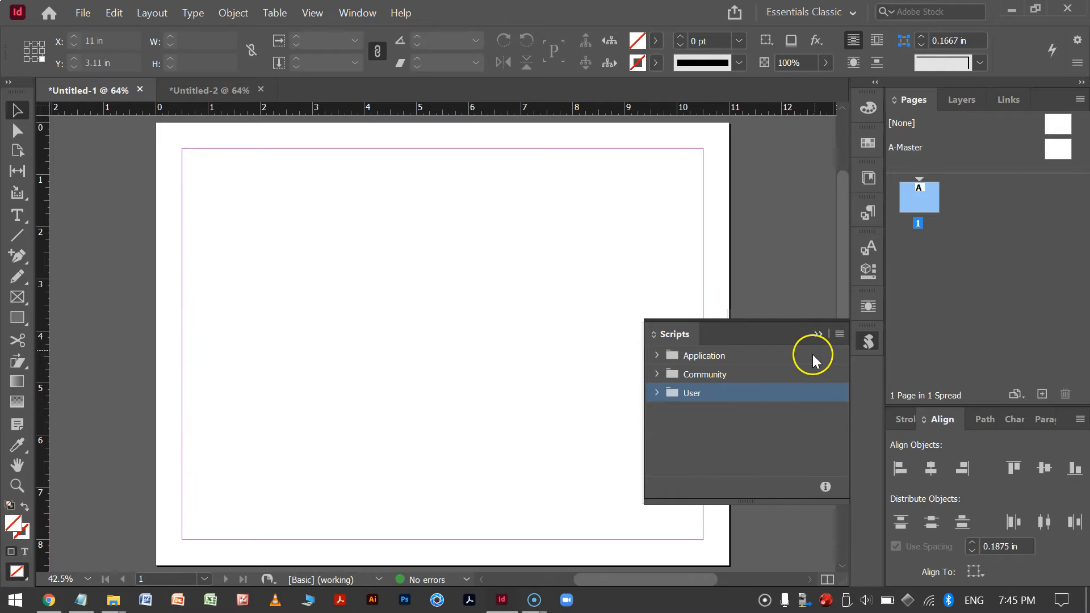
click(818, 335)
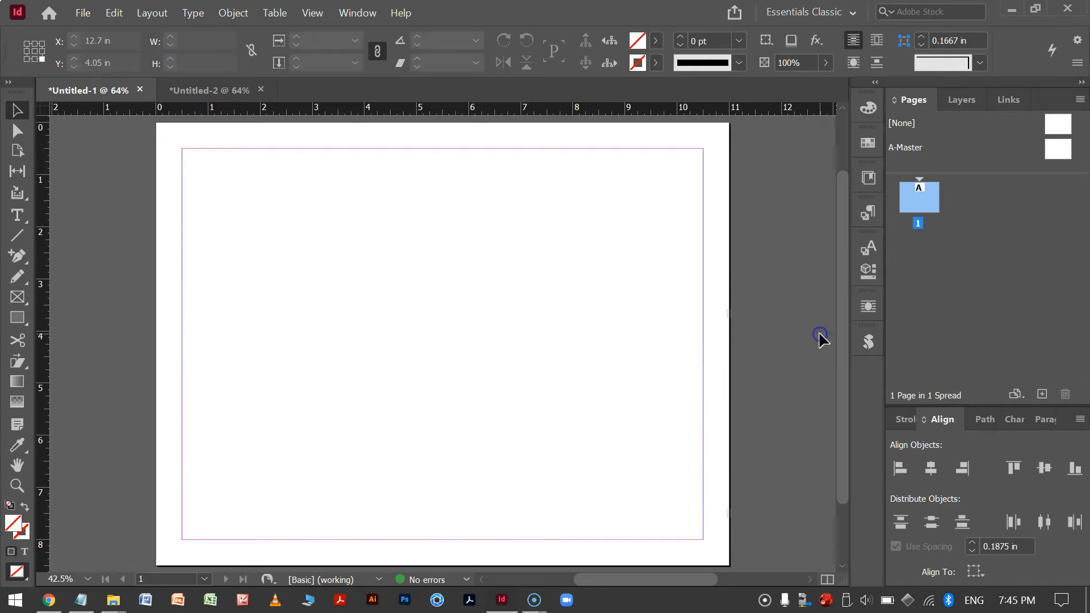
click(870, 343)
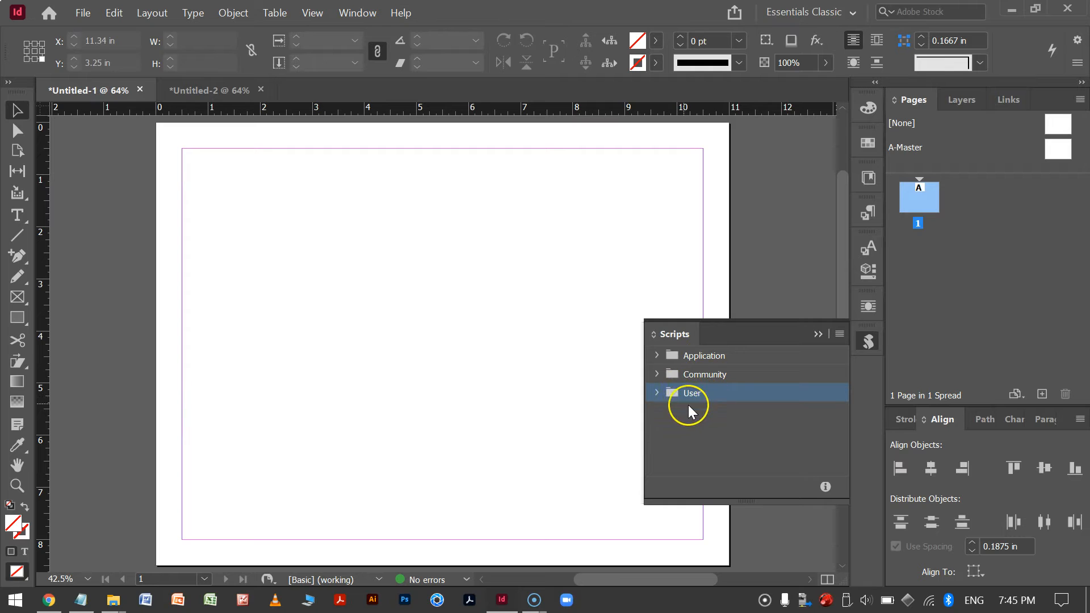
Browse the scripts listed in the User scripts folder.
click(657, 392)
scroll(803, 426, down, 1)
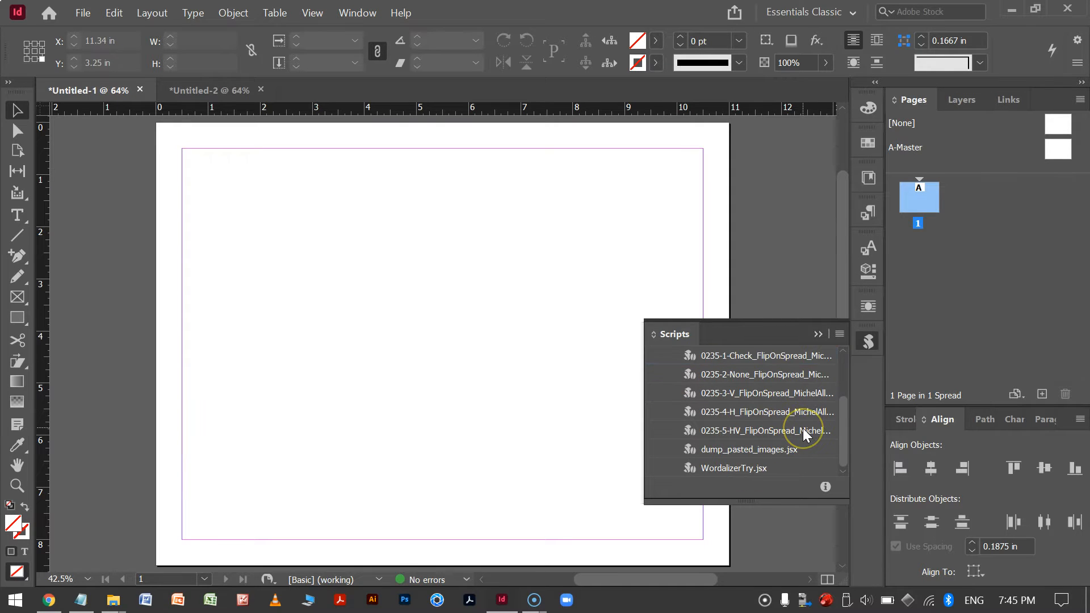
scroll(803, 428, up, 2)
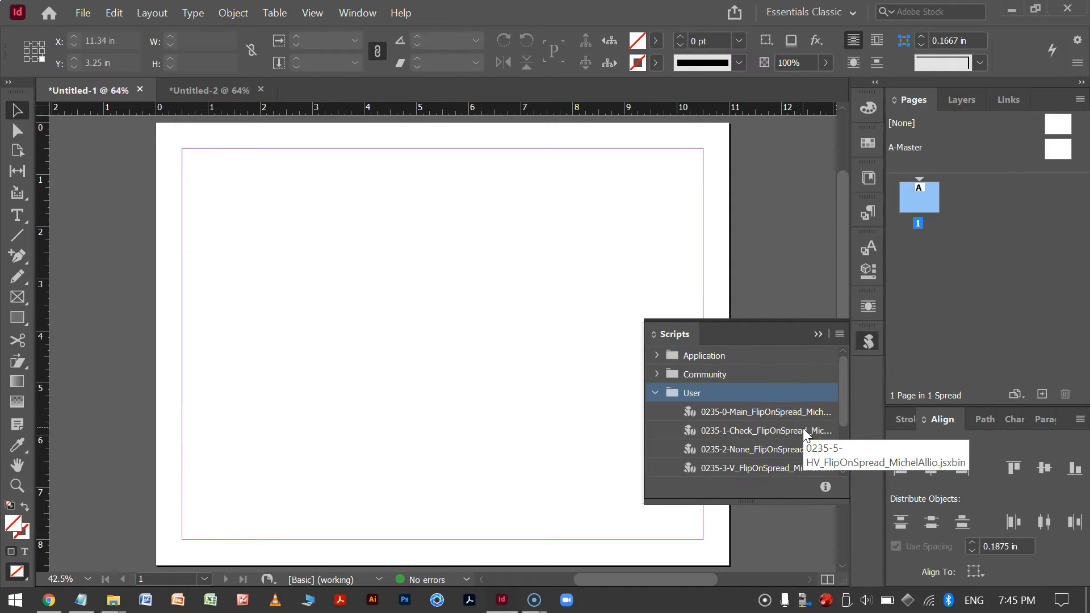
click(656, 393)
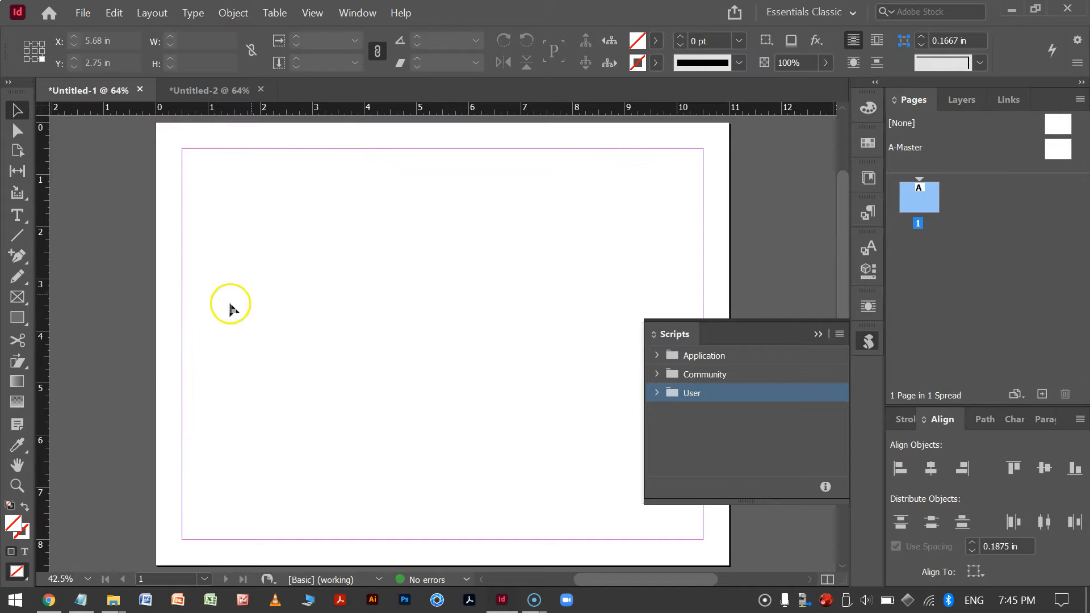
In File Explorer, cut the _FRIdNGE-0656_ColorGuidesLayersGrid.jsxbin file from the new folder.
mouse_move(109, 606)
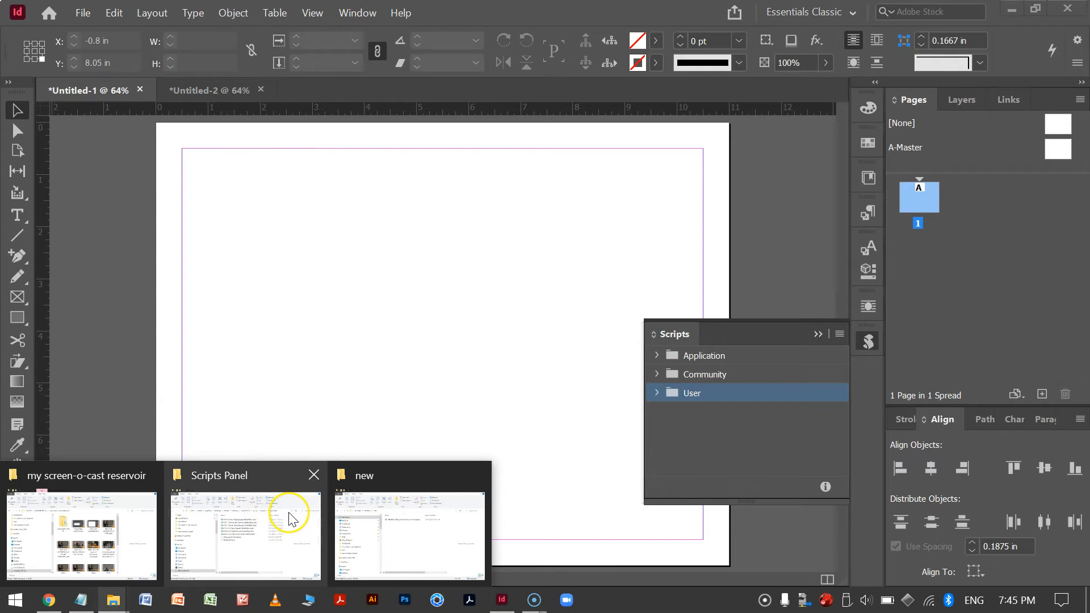
click(393, 520)
click(503, 195)
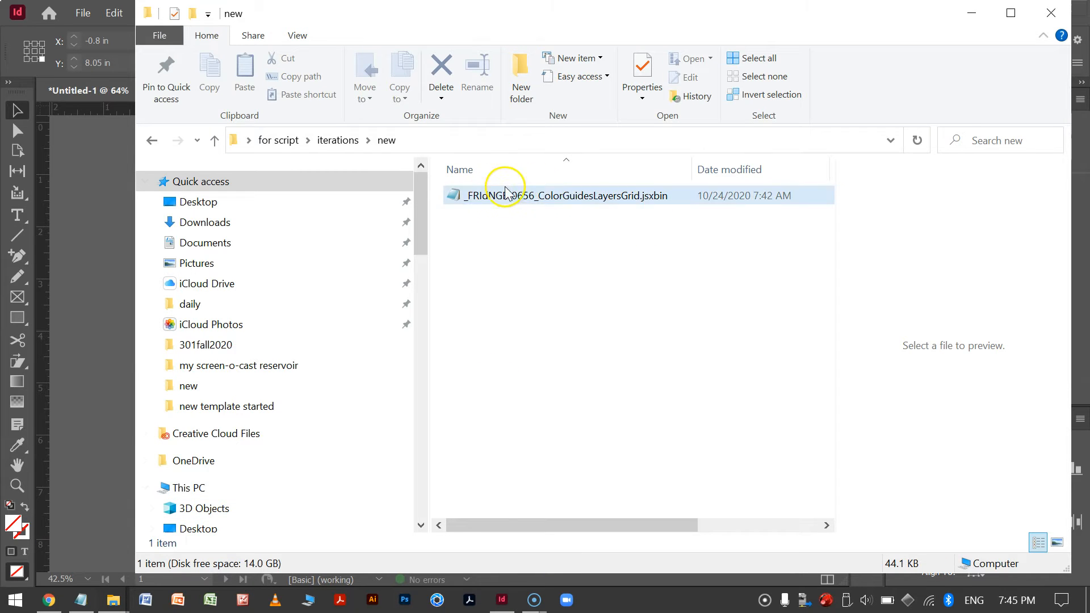
right_click(575, 197)
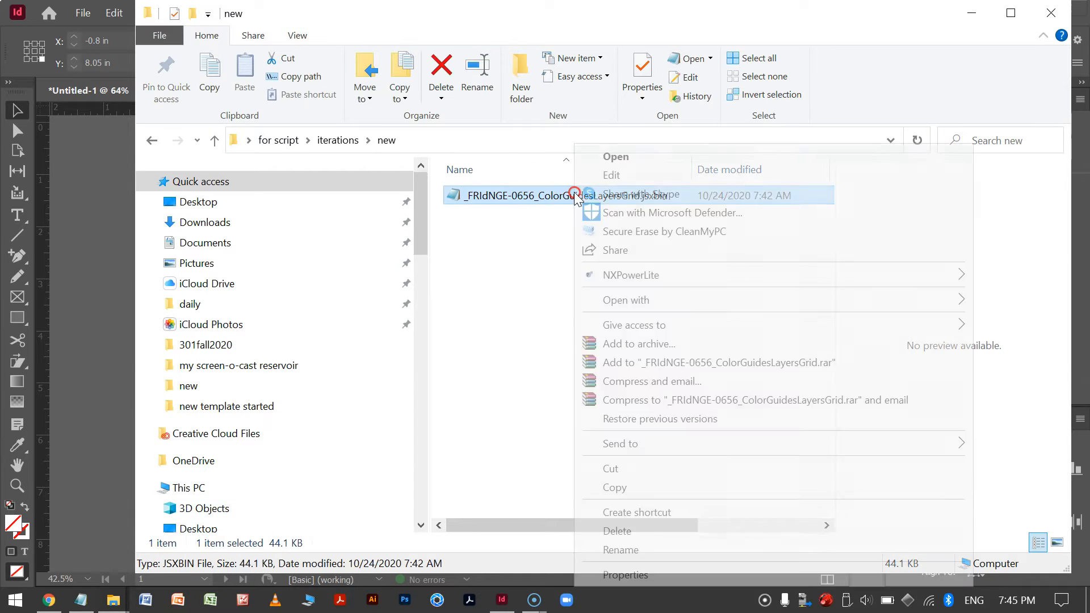
click(614, 471)
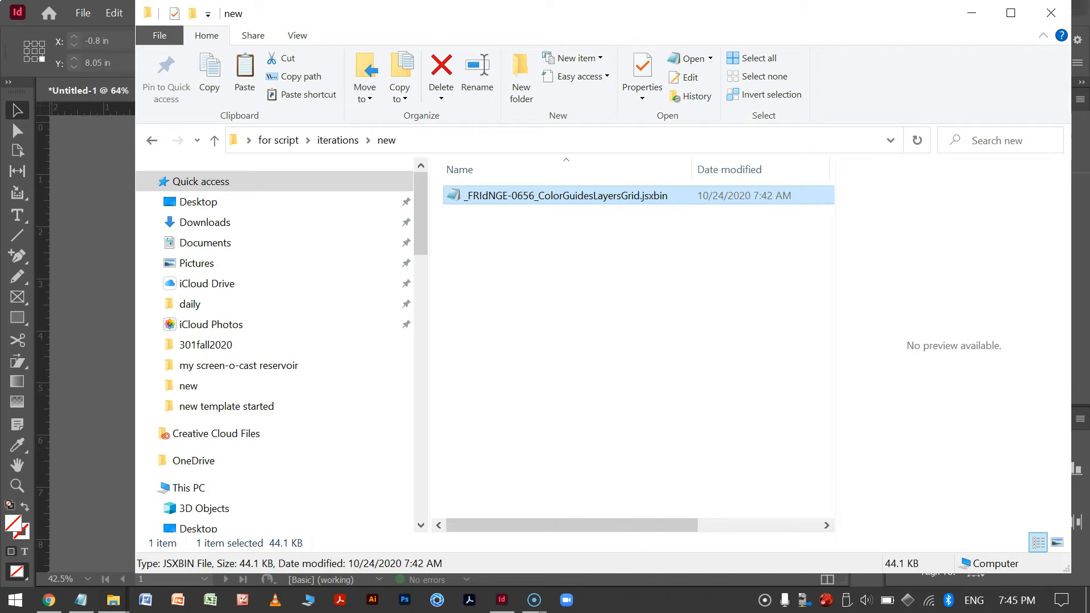
click(970, 13)
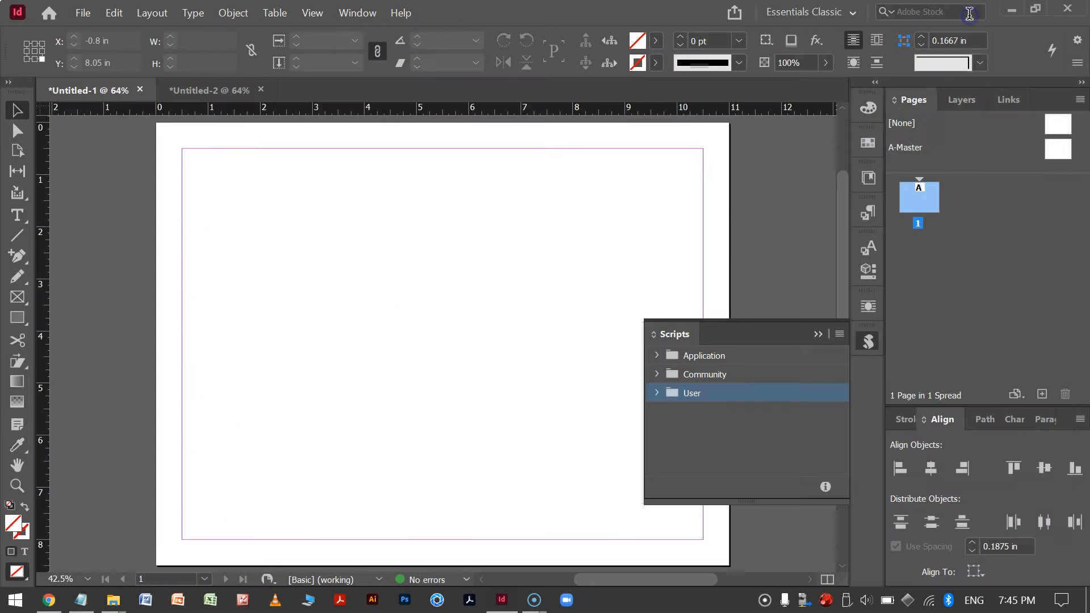
Reveal the User scripts folder in Explorer and paste the script file into its Scripts Panel subfolder.
right_click(703, 391)
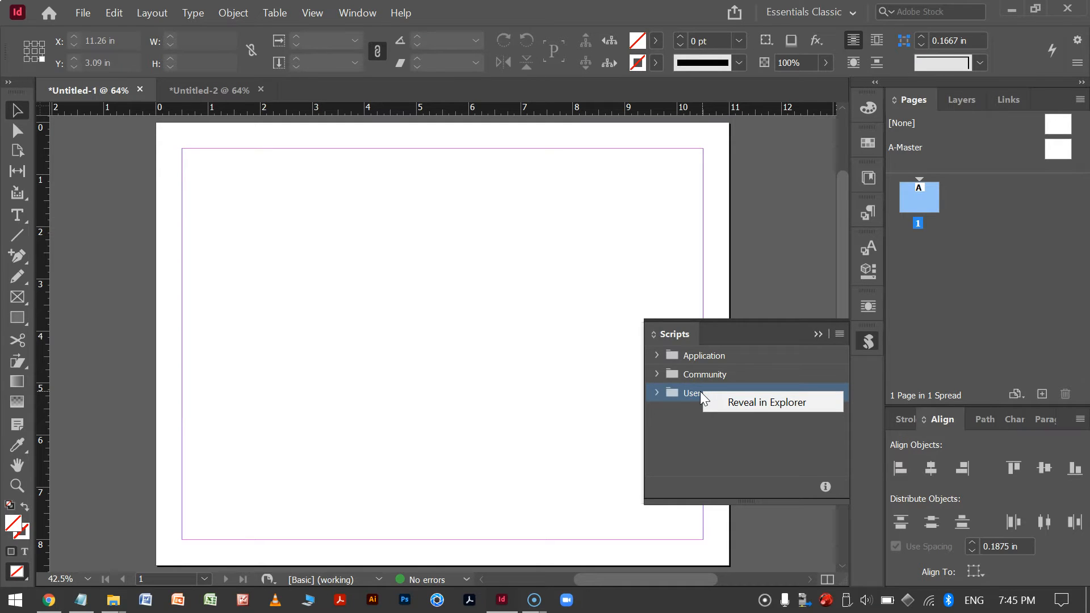
click(729, 399)
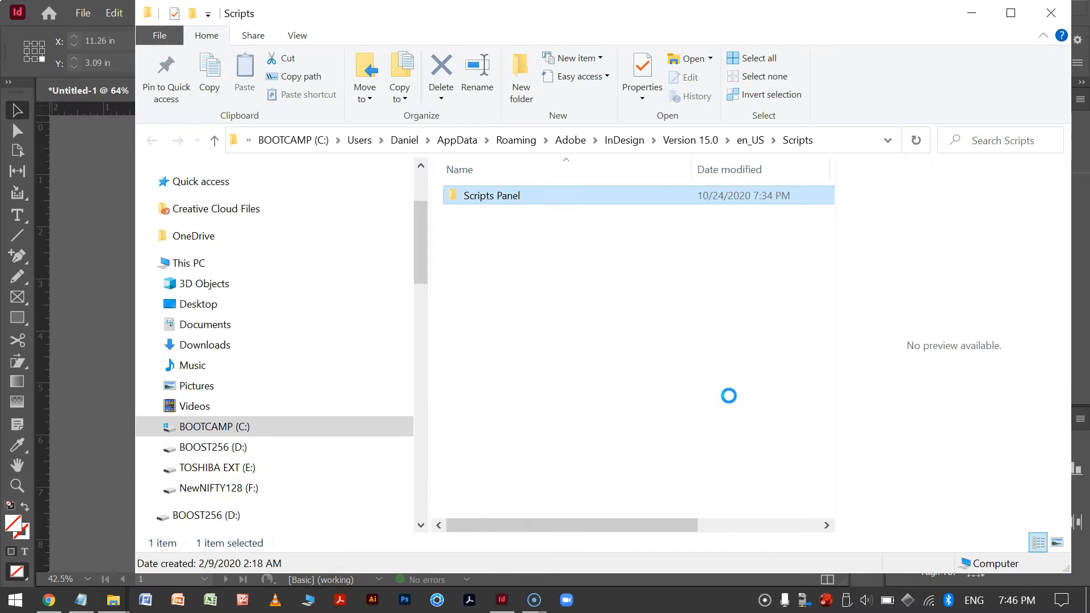
double_click(541, 196)
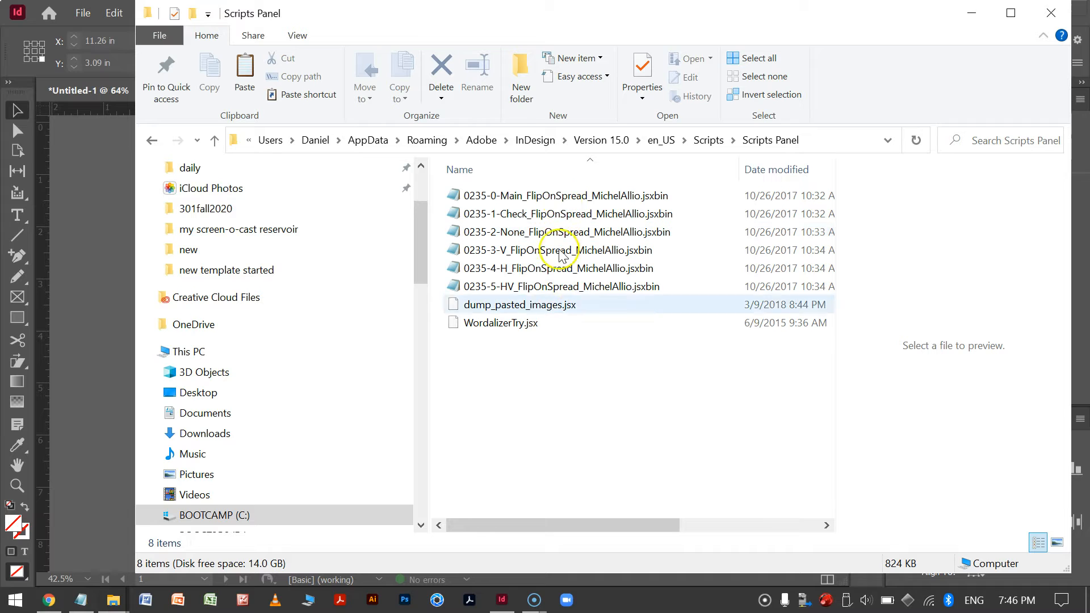
right_click(538, 377)
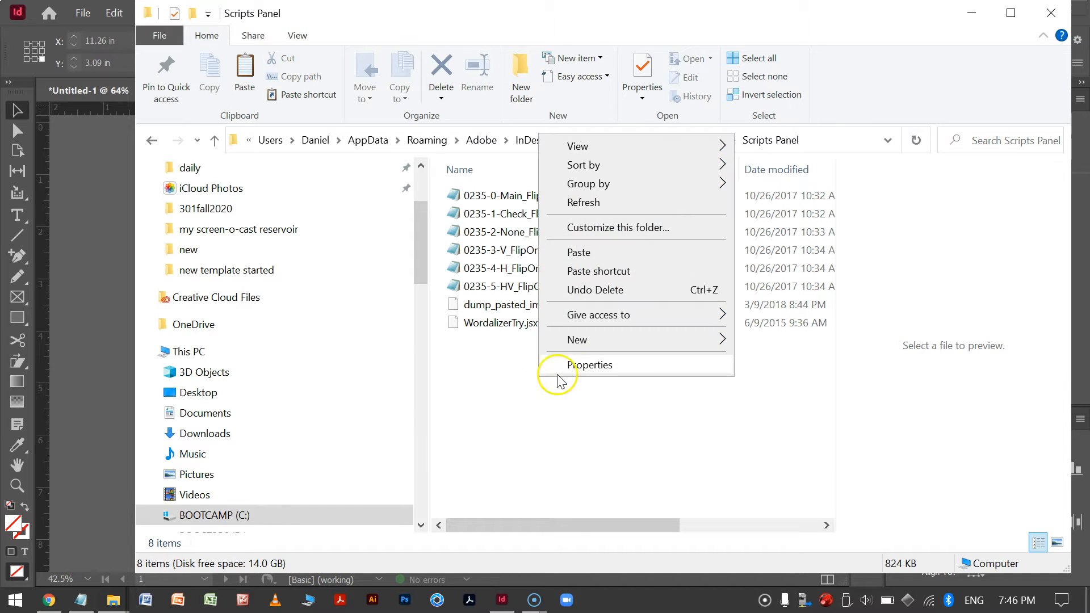
click(630, 252)
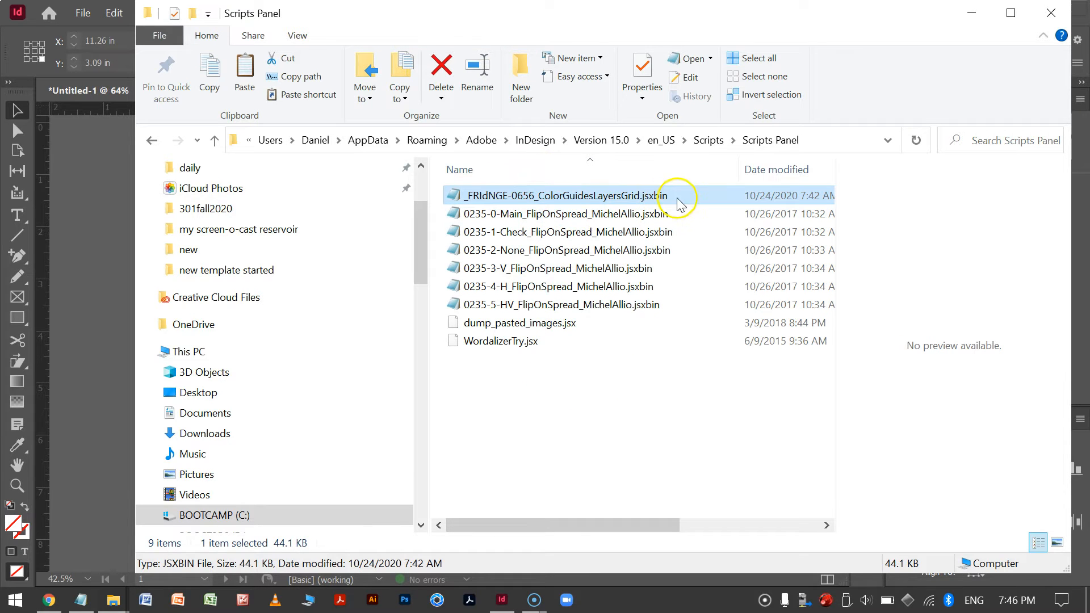
click(1051, 12)
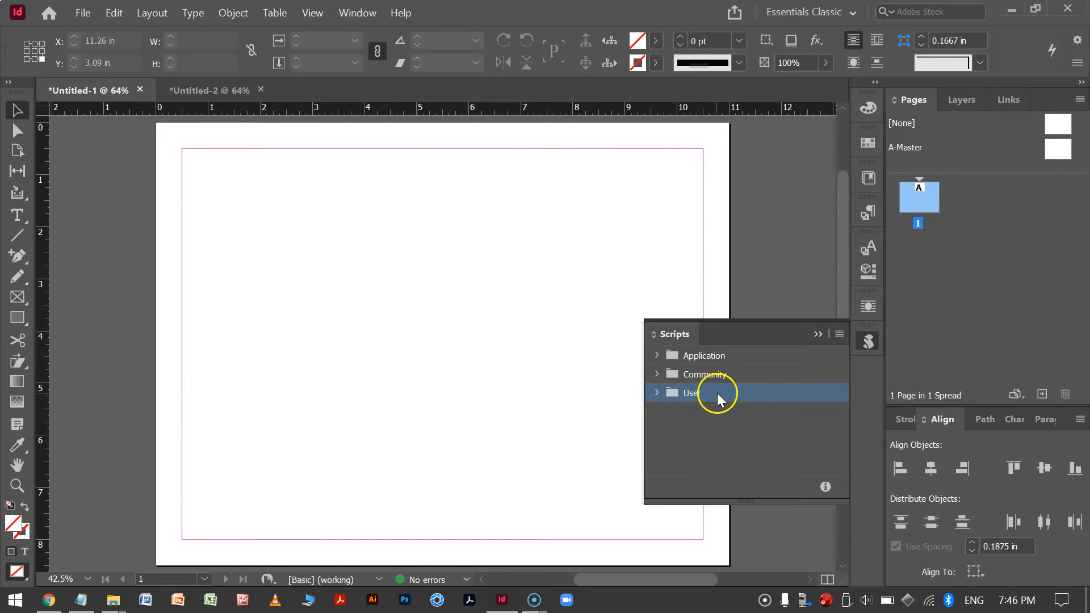
Expand the User scripts folder to locate the newly added ColorGuidesLayersGrid script.
click(656, 393)
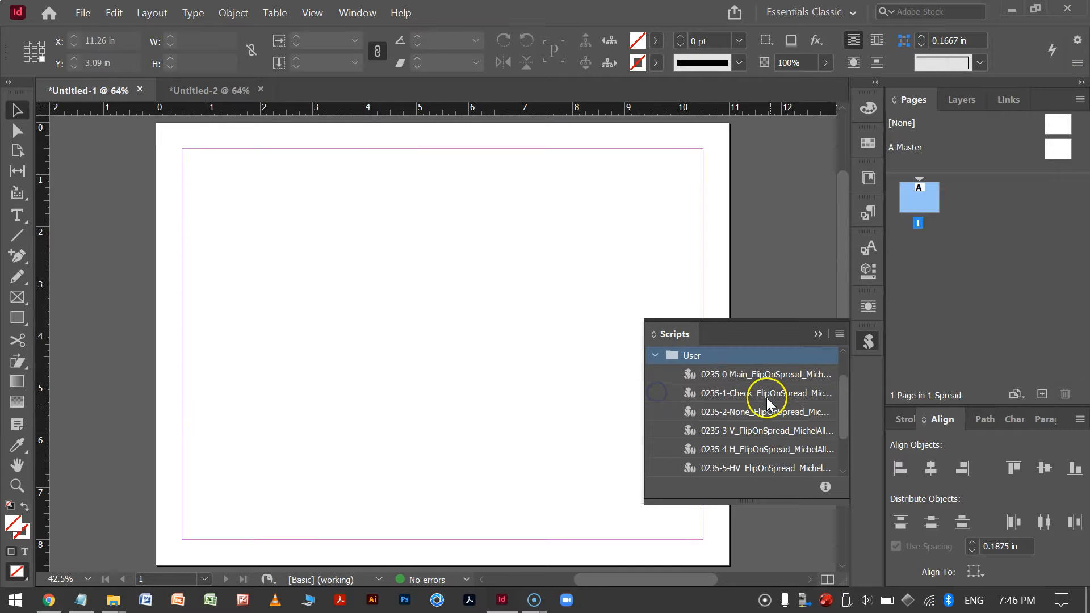
scroll(789, 400, down, 3)
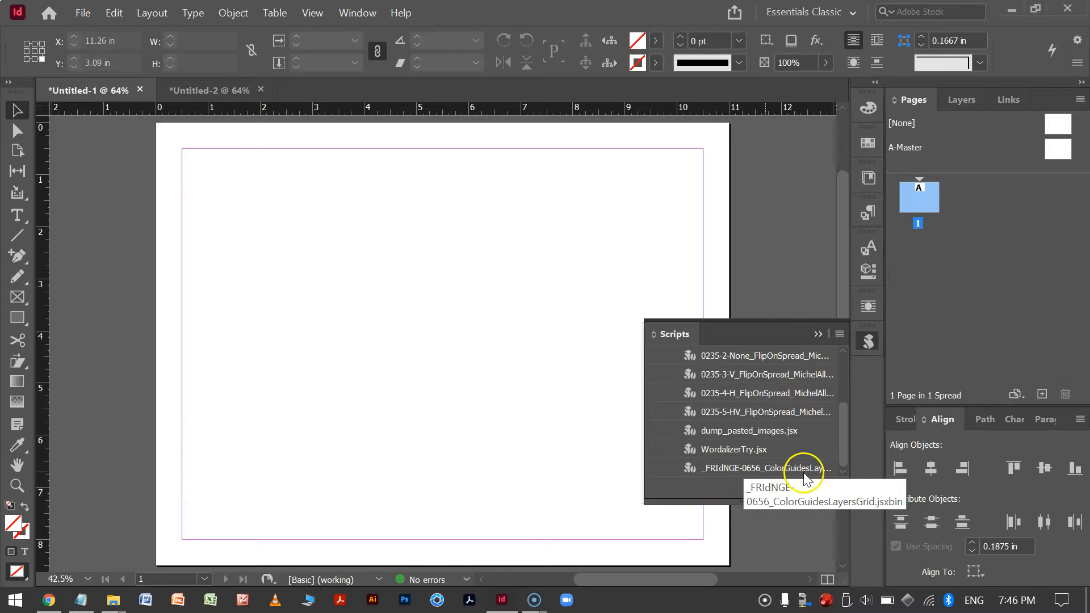
click(817, 335)
Review the page's margins and columns settings once more.
click(375, 228)
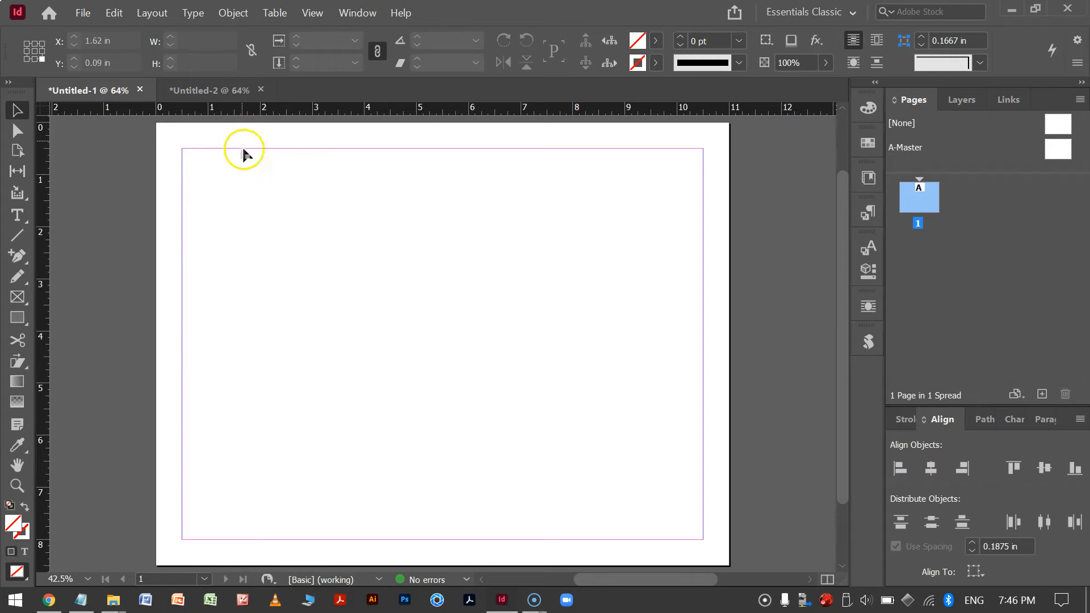
click(151, 12)
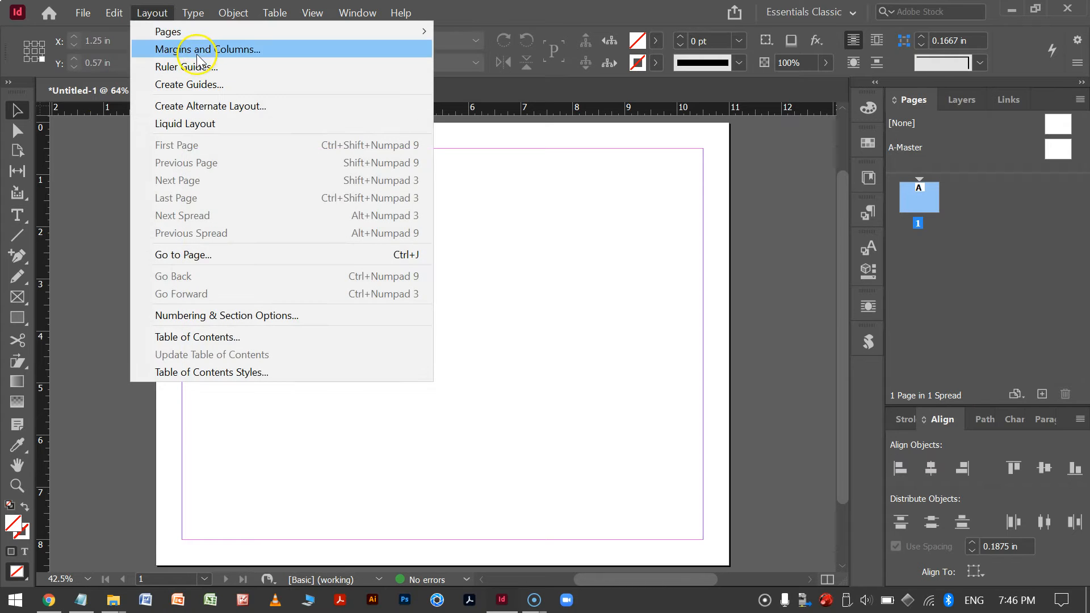
click(200, 50)
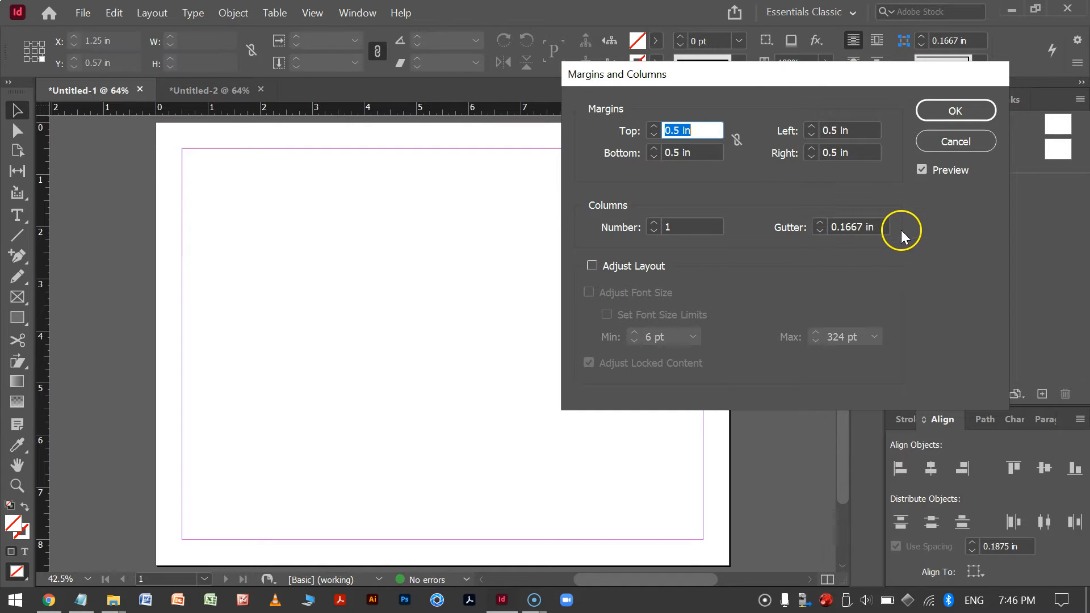
click(956, 111)
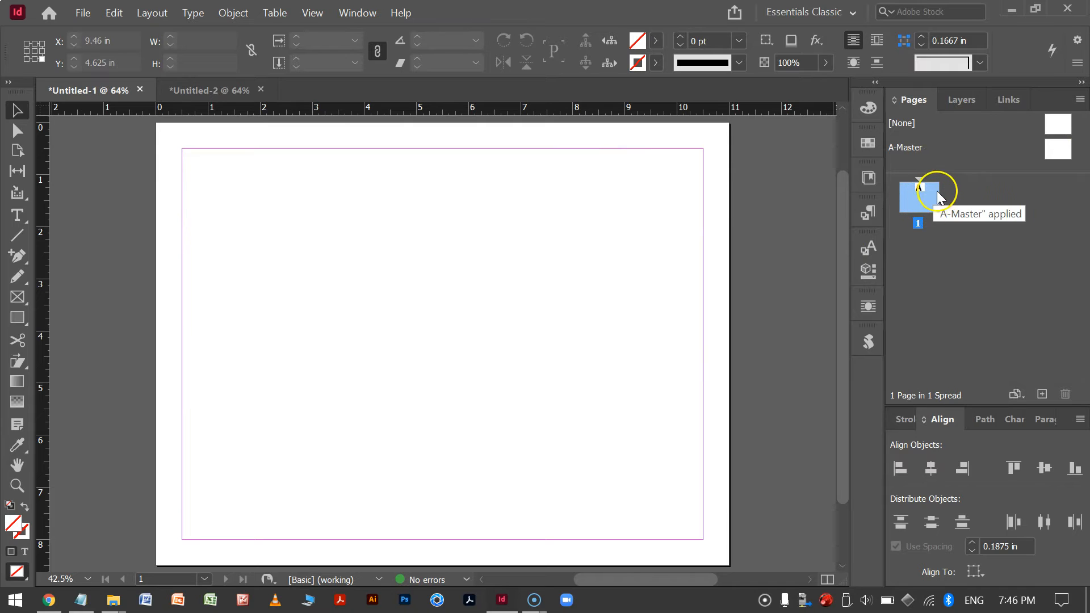
Open the A-Master page for editing and show the Layers panel.
click(1056, 151)
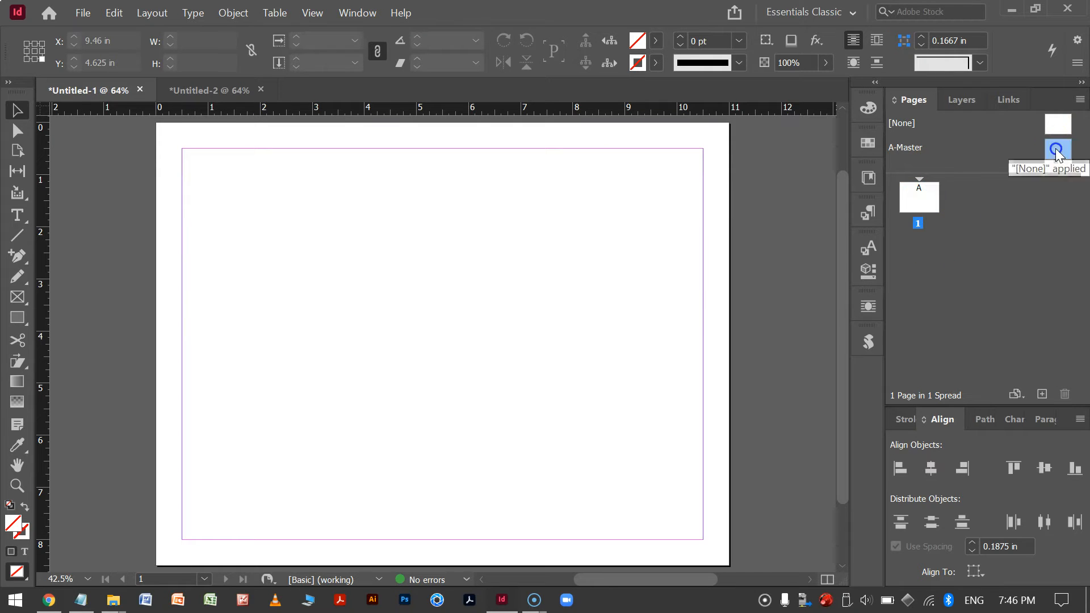
double_click(1058, 149)
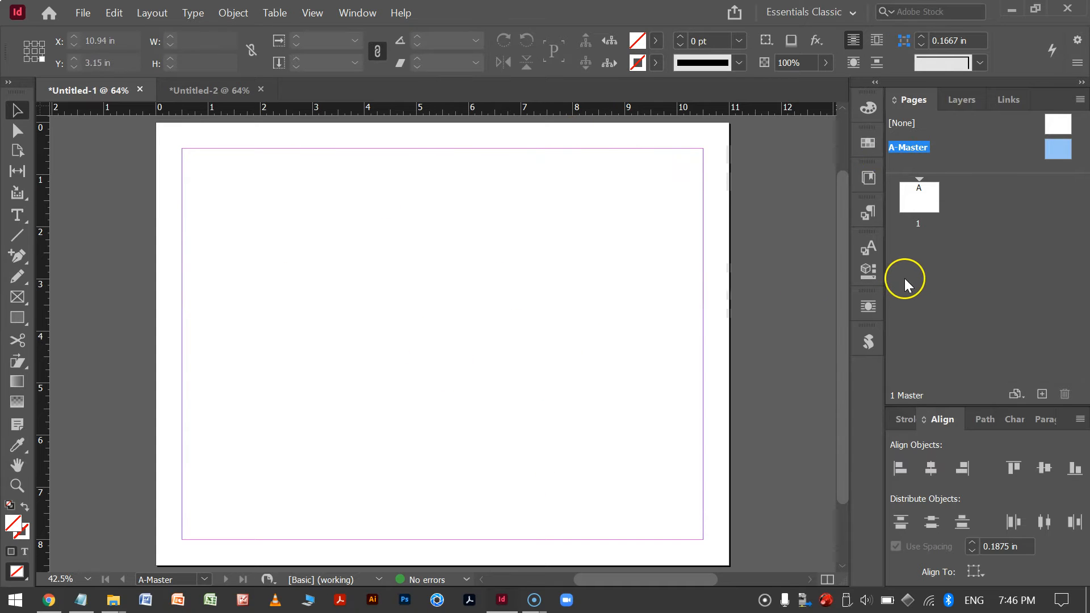
click(966, 99)
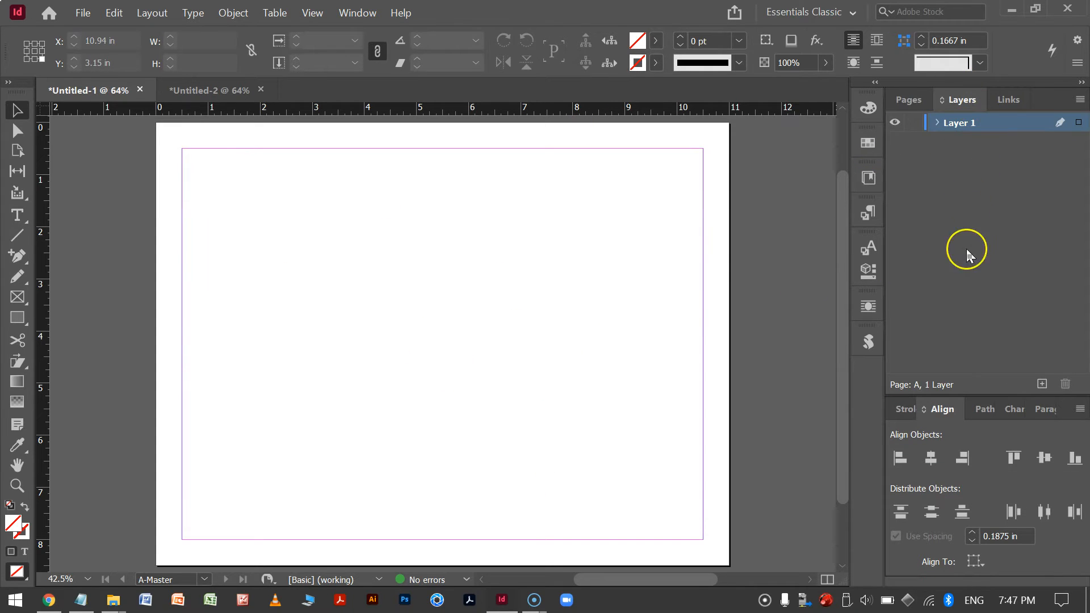
Run the ColorGuidesLayersGrid script from the Scripts panel on the A-Master page and dismiss its completion message.
click(910, 100)
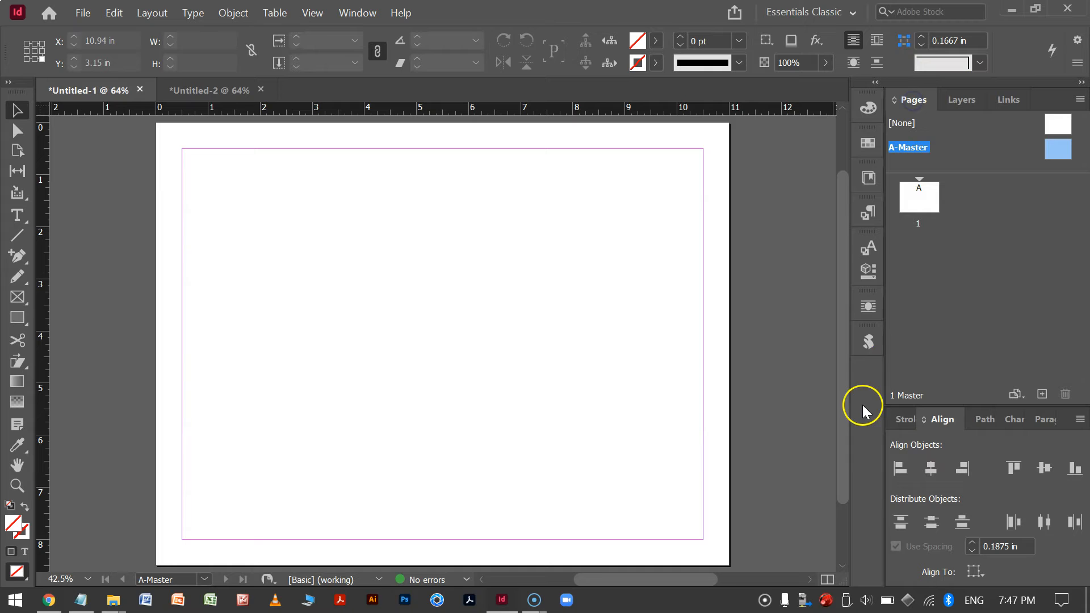
click(870, 342)
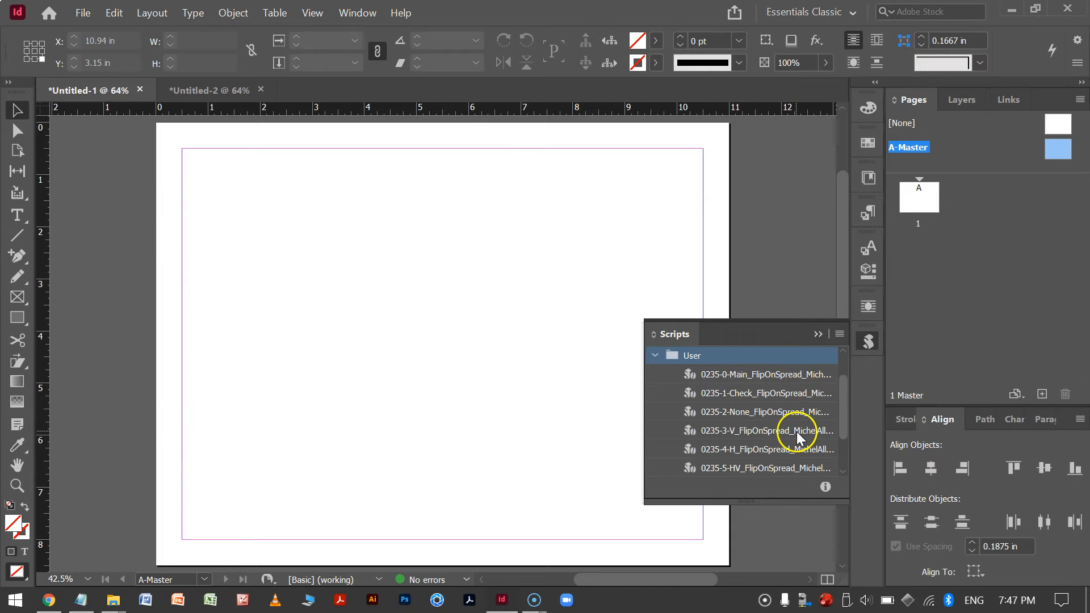
scroll(795, 431, down, 2)
click(747, 467)
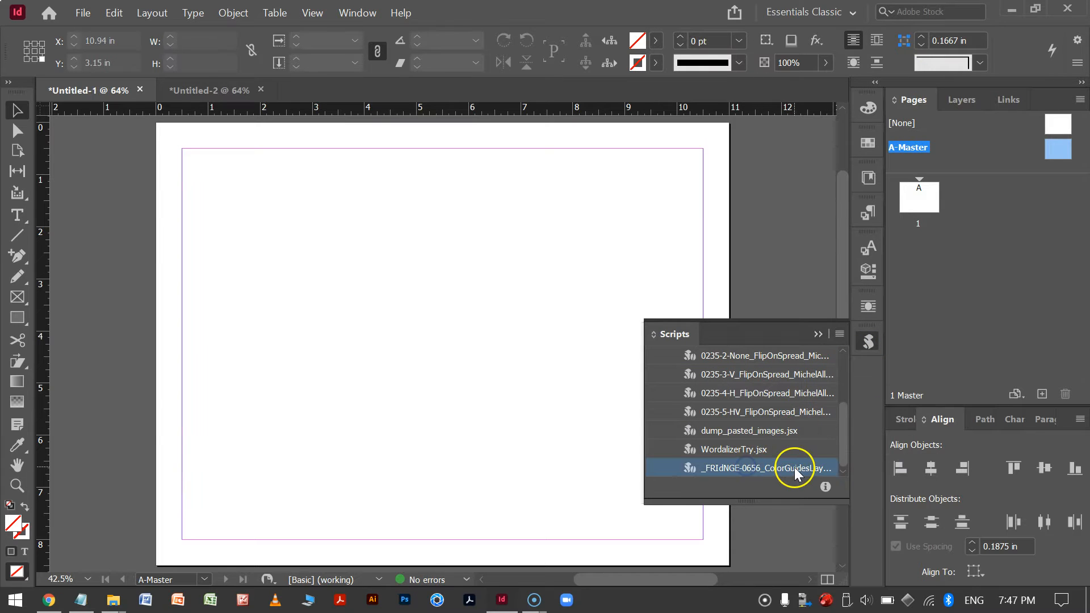
double_click(747, 468)
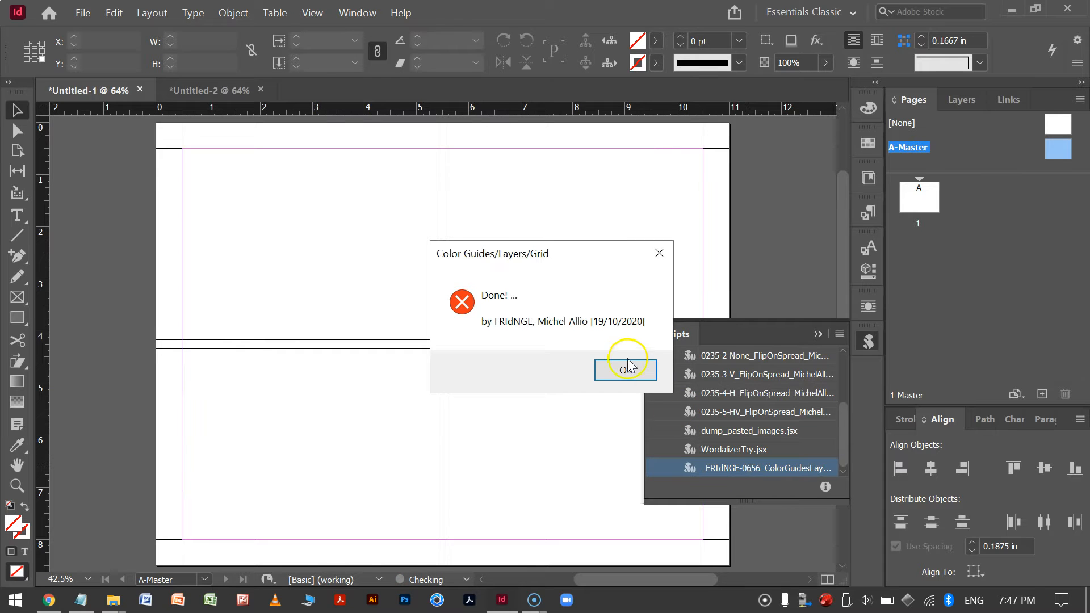
click(626, 370)
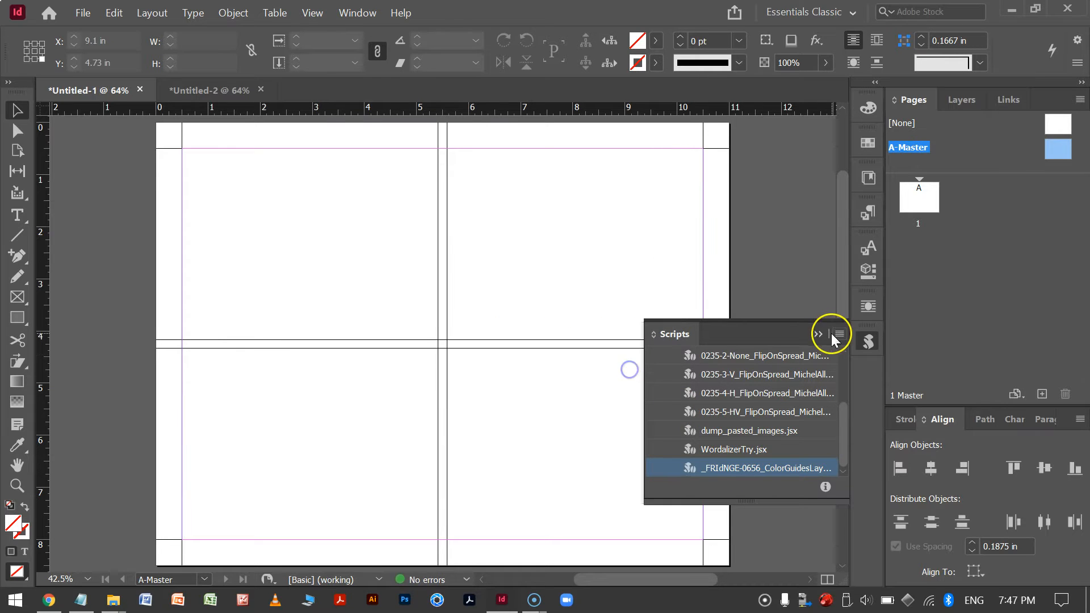
click(816, 335)
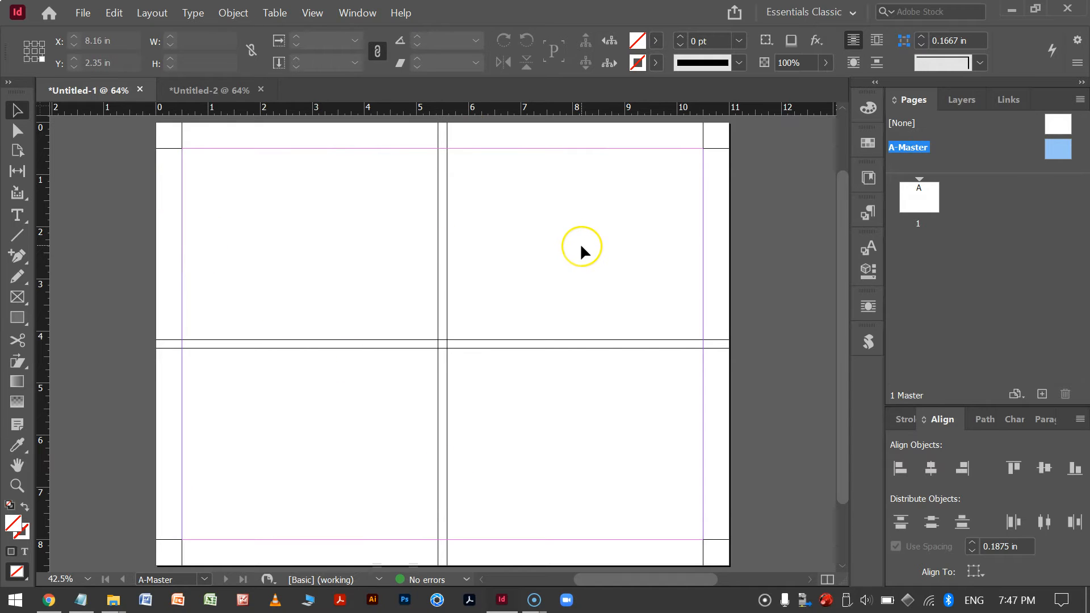
click(220, 149)
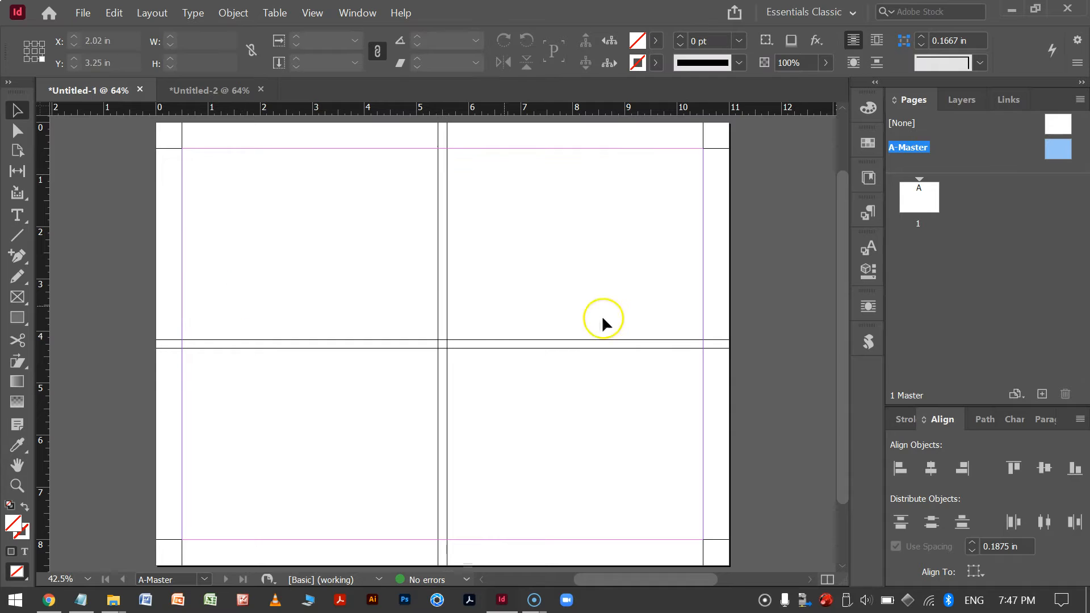
Toggle each guide layer's visibility one at a time to inspect the halves, thirds, quarters, fifths, sixths and twelfths grids.
click(960, 101)
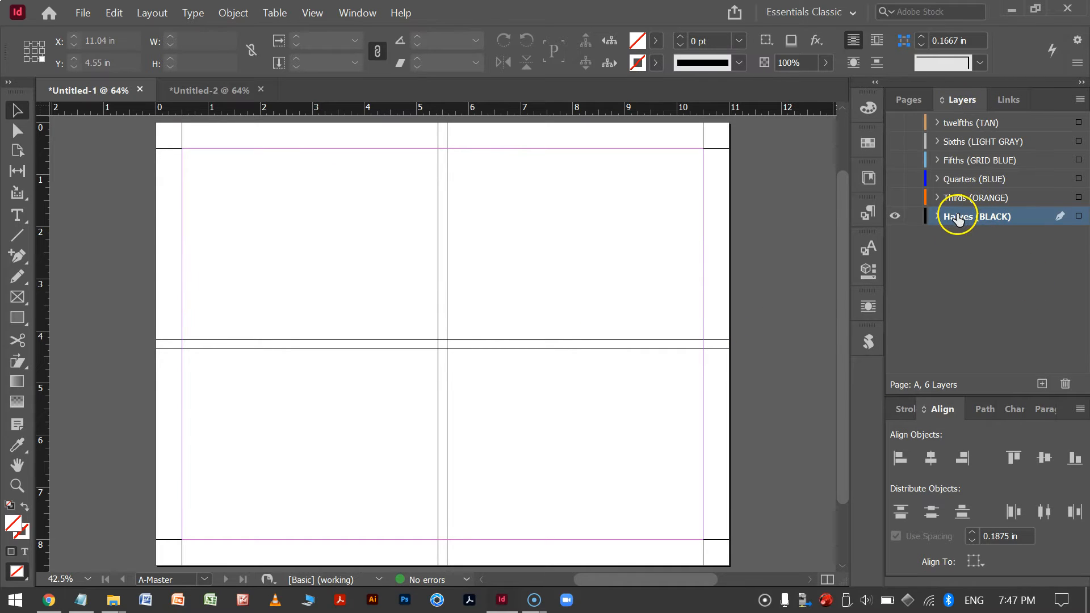
click(894, 217)
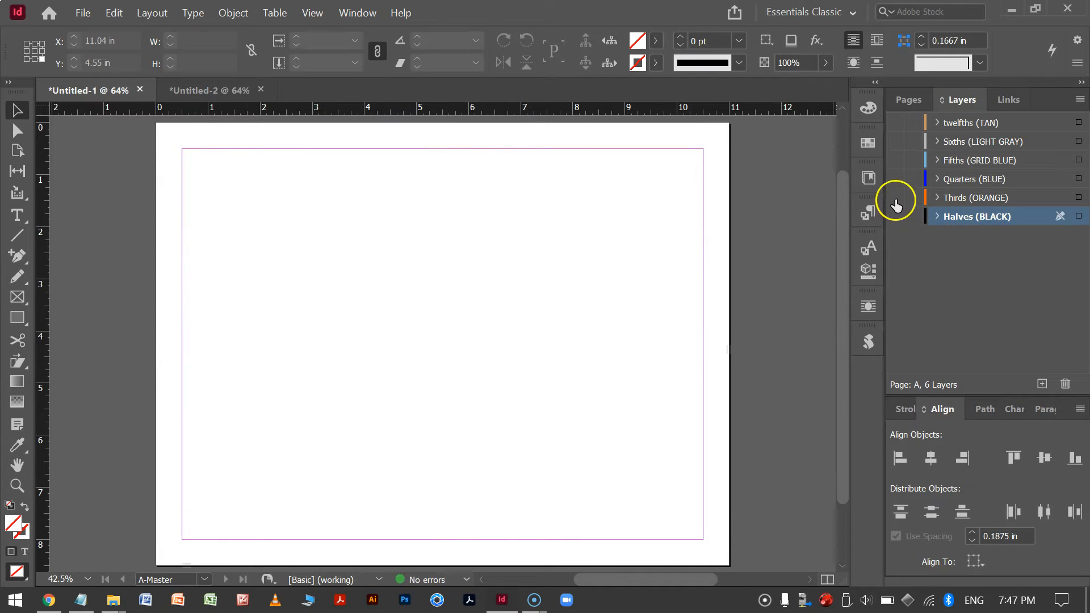
click(895, 198)
click(895, 198)
click(897, 181)
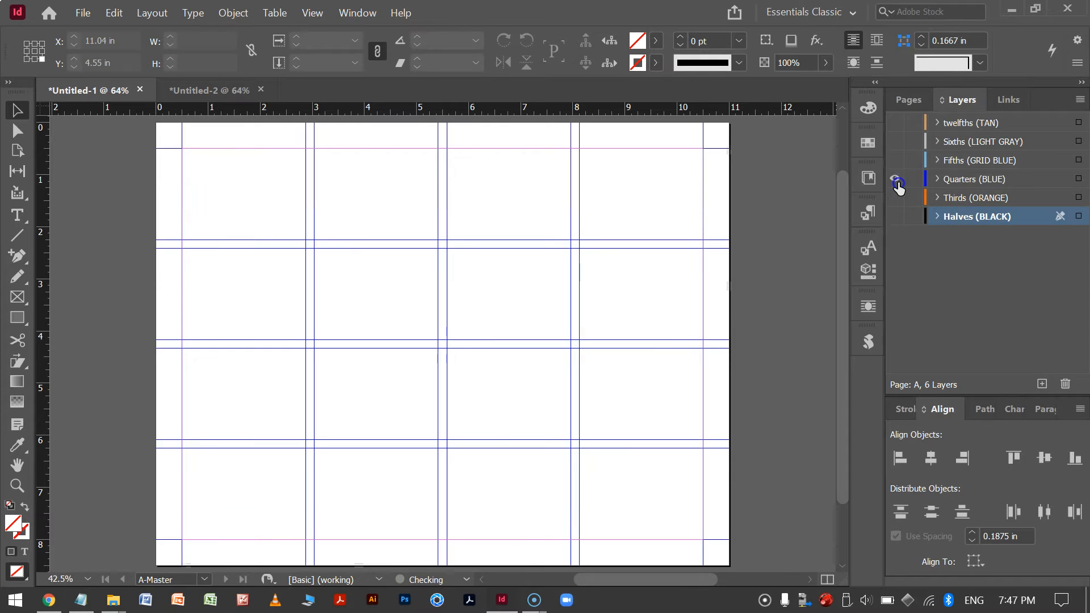
click(897, 180)
click(898, 161)
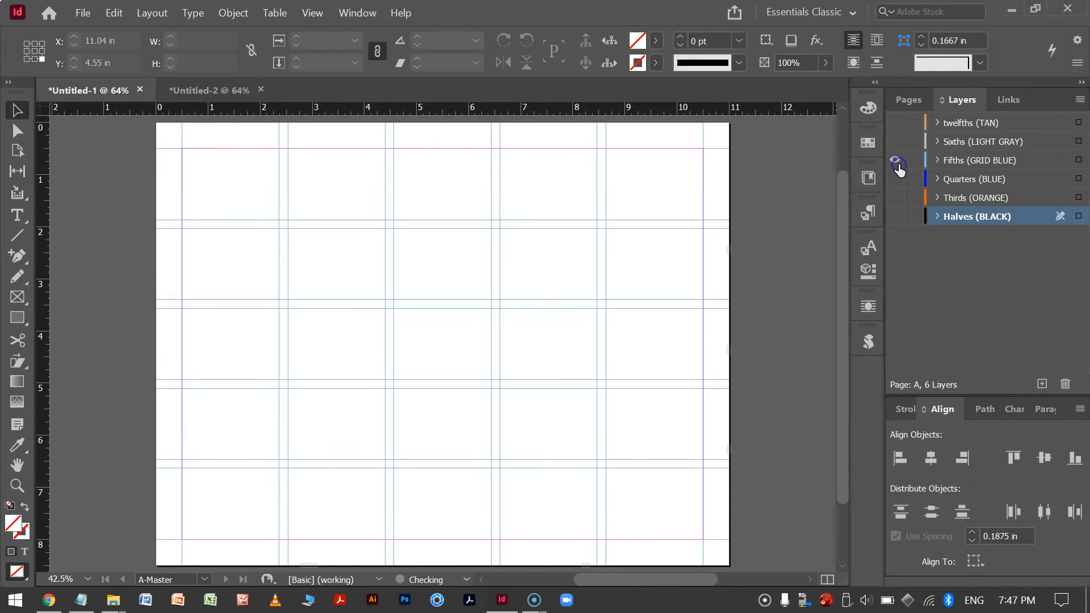
click(898, 161)
click(897, 142)
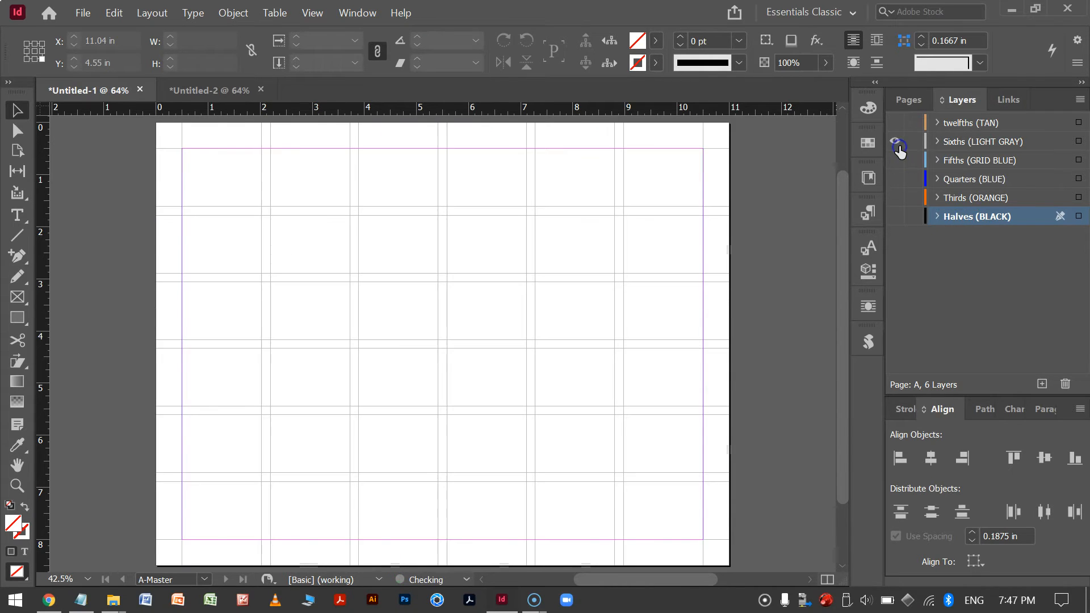
click(898, 144)
click(899, 123)
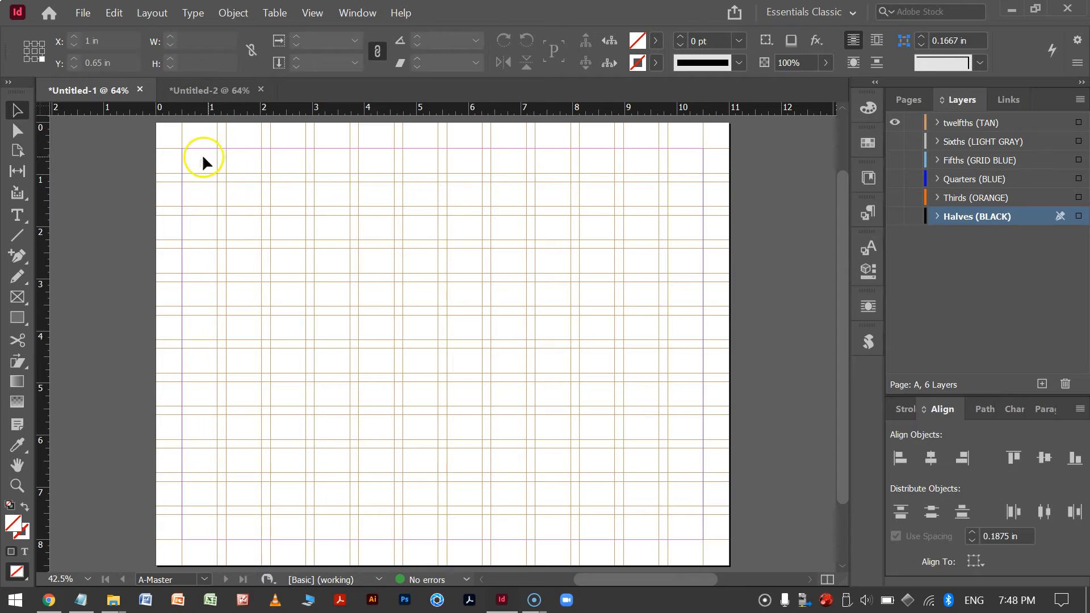
click(895, 122)
click(895, 198)
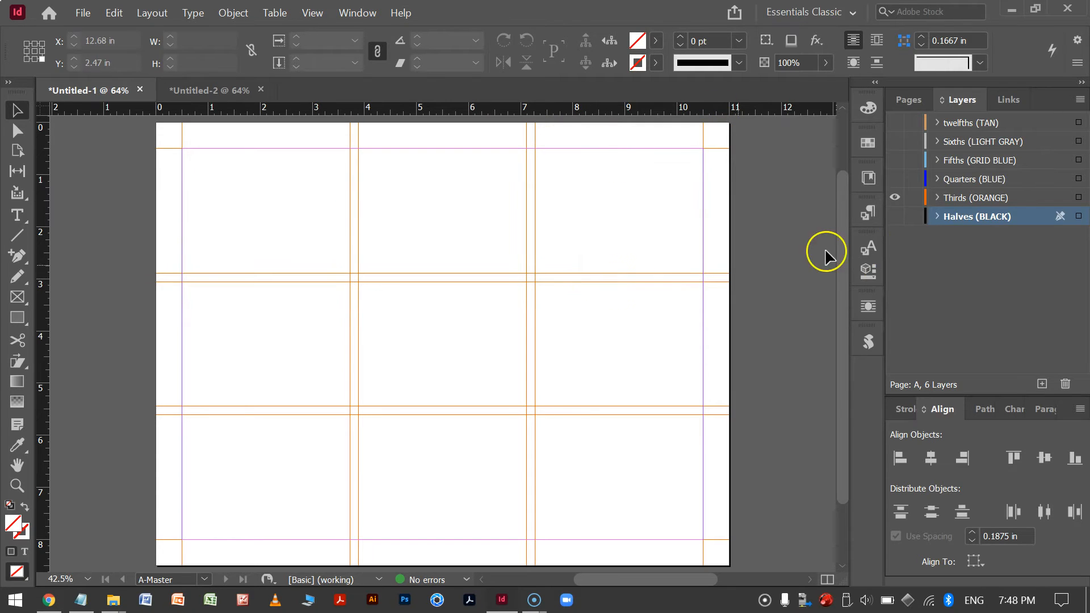
Set the master page's top margin to 2 in and the column gutter to 0 in.
click(908, 101)
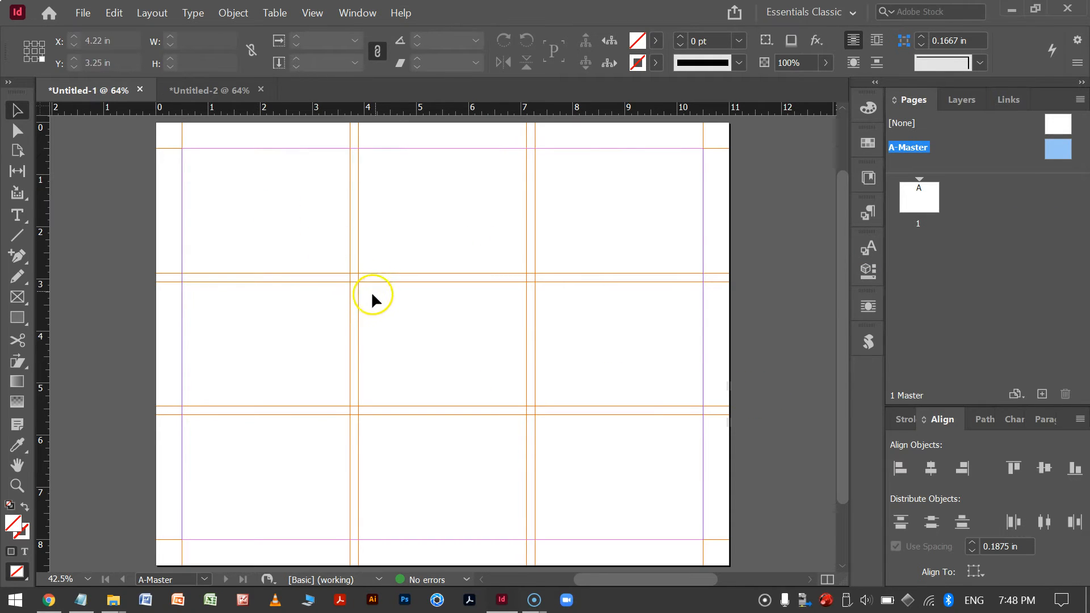
click(154, 15)
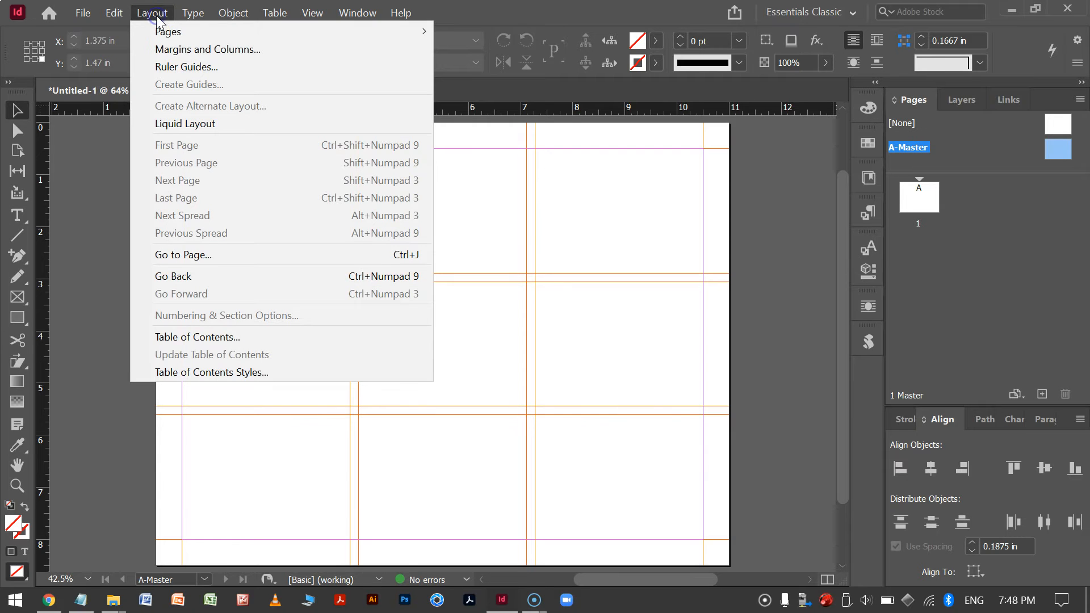
click(219, 51)
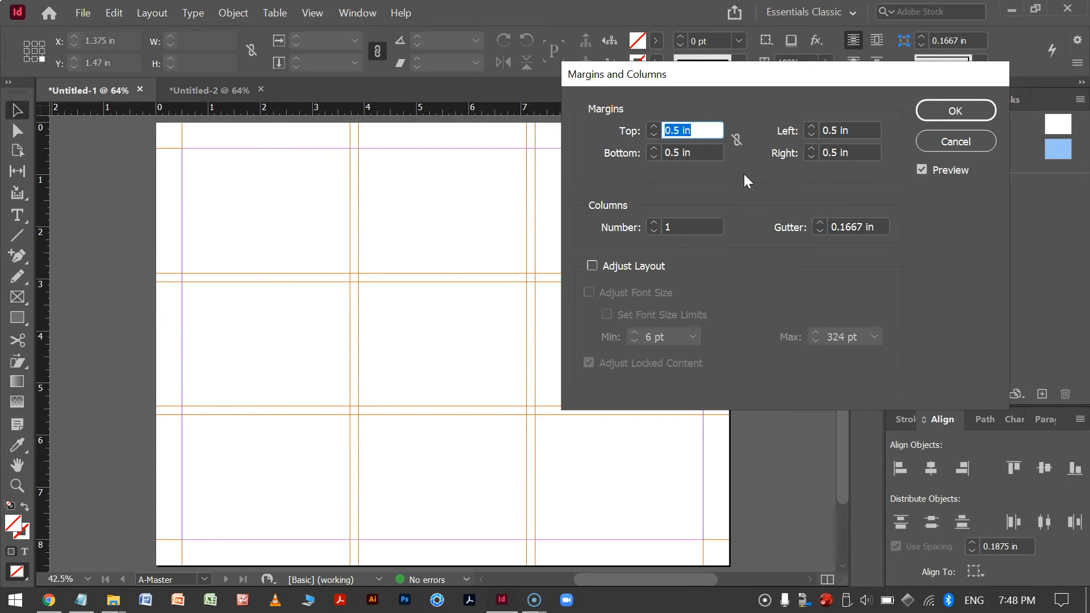
text(2)
key(Tab)
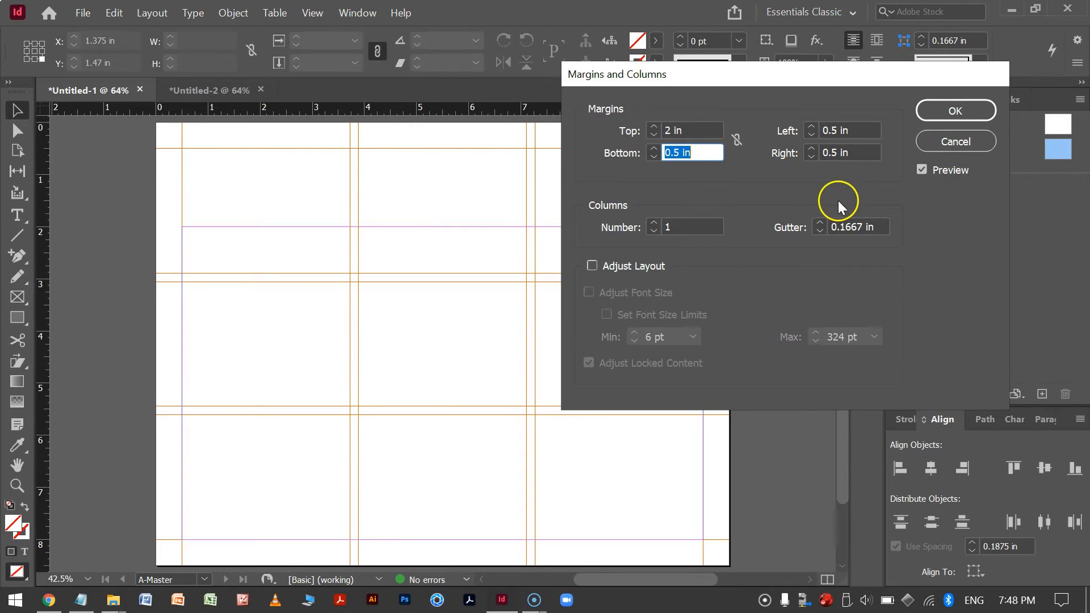
drag(868, 226, 774, 231)
text(0)
key(Tab)
click(954, 112)
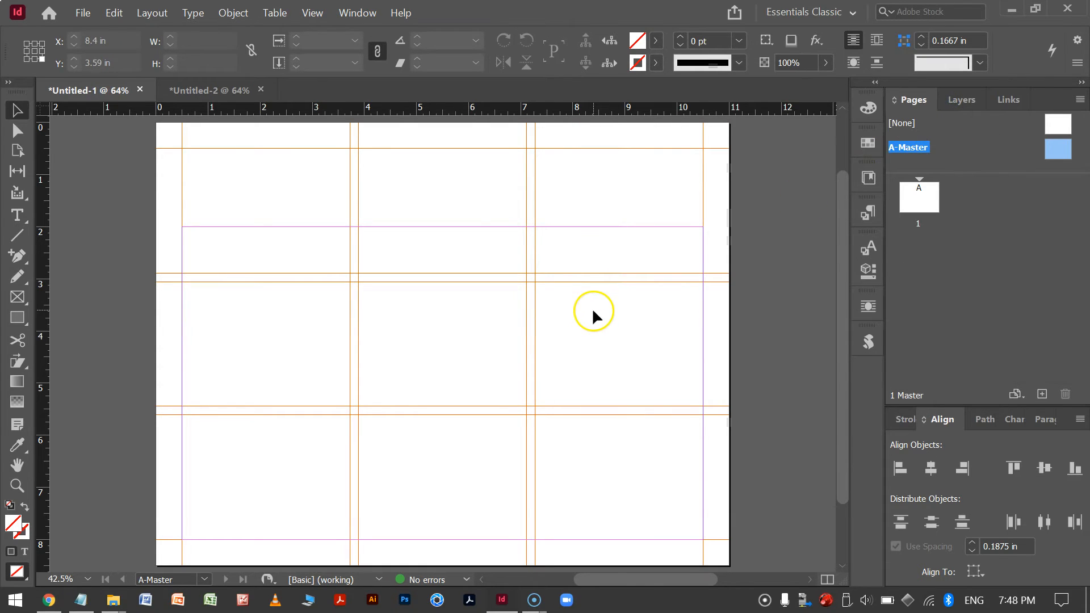
Re-run the ColorGuidesLayersGrid script on the A-Master page to rebuild the guides for the new margins.
double_click(1059, 143)
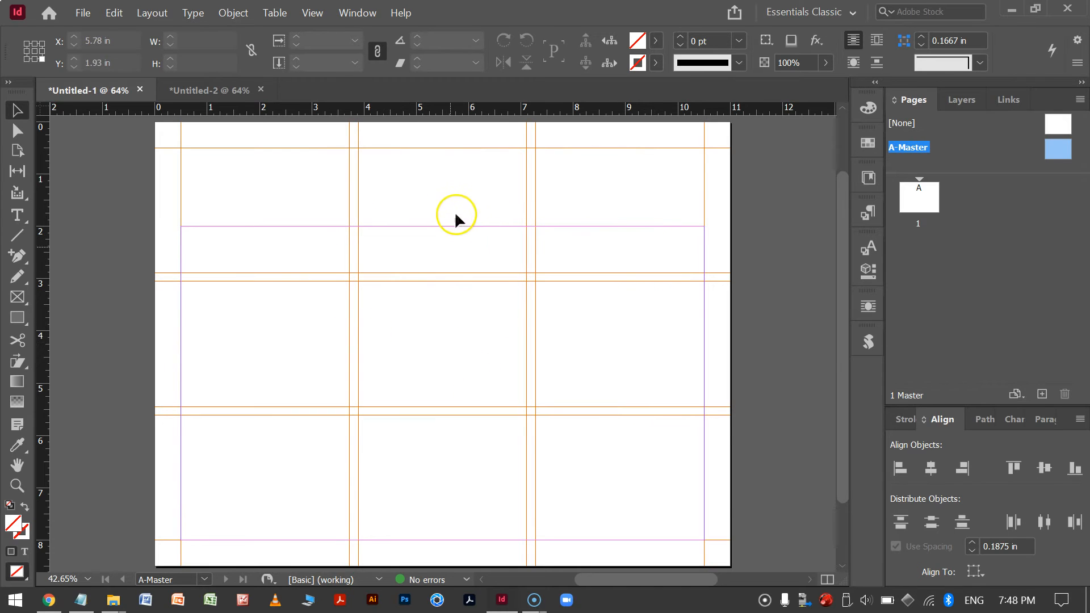
click(868, 342)
double_click(741, 467)
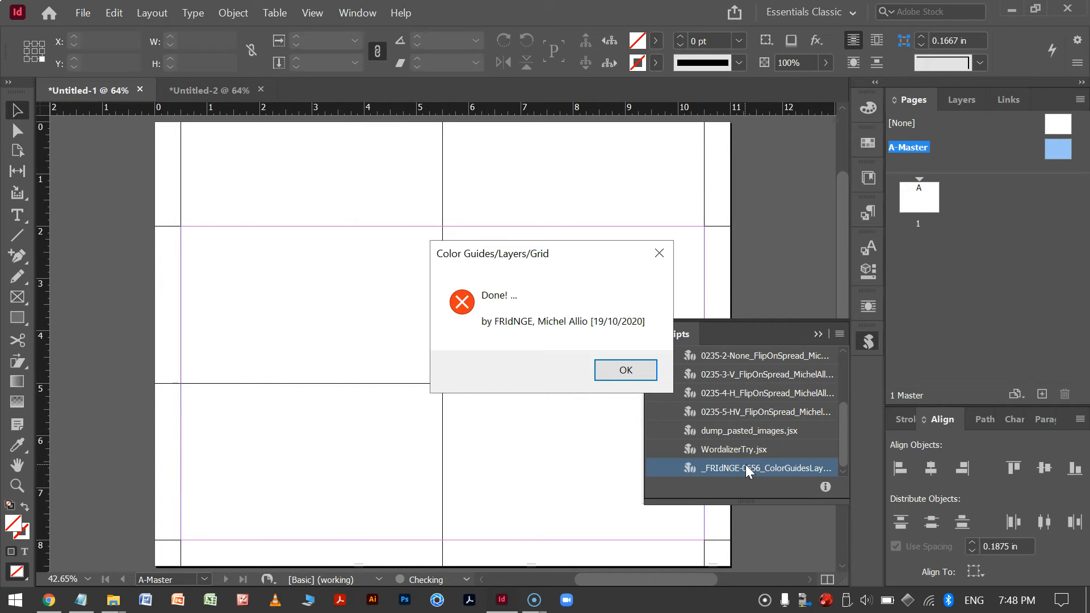
click(630, 370)
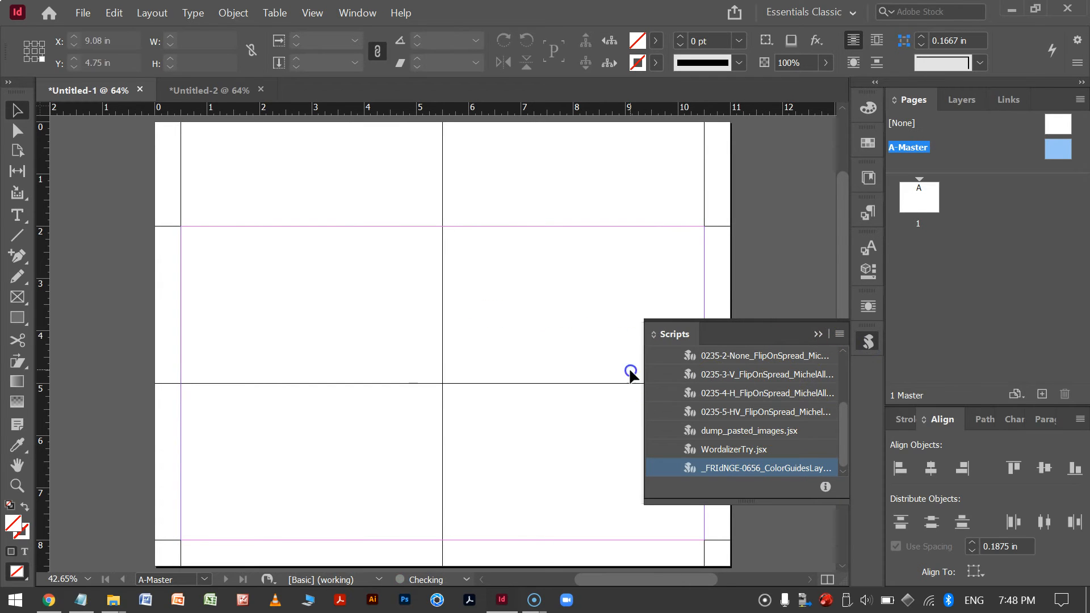
click(817, 335)
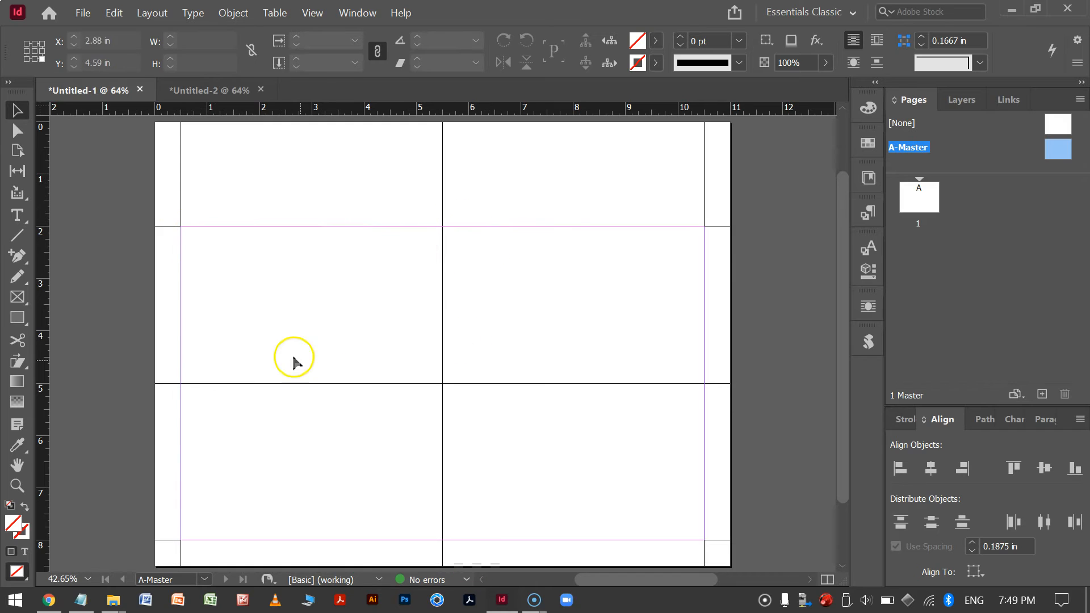
Toggle the Halves and Thirds layers' visibility to check the regenerated guides.
click(964, 103)
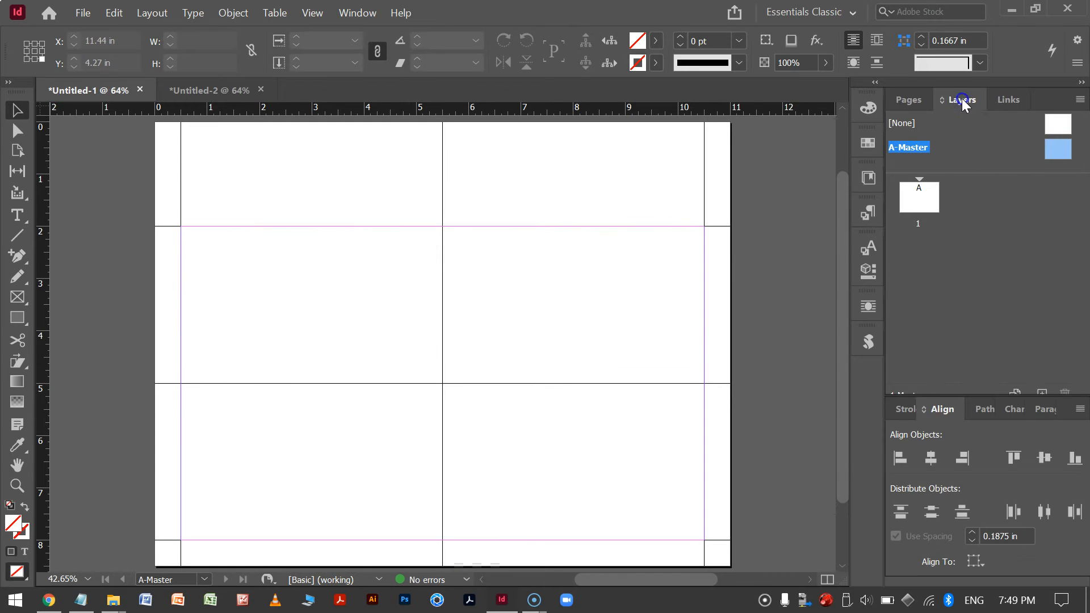
click(895, 216)
click(895, 197)
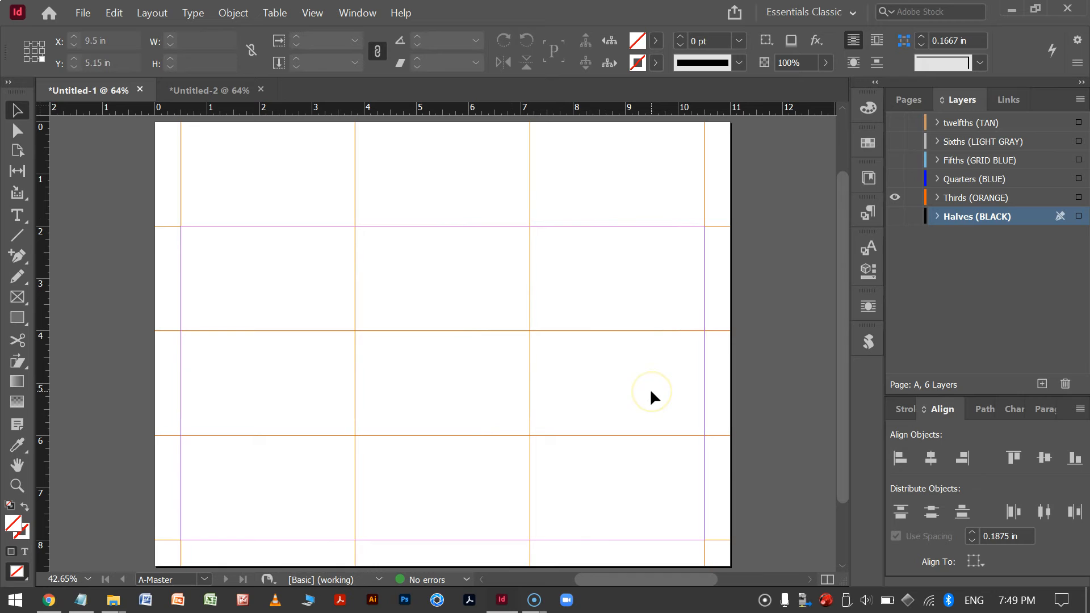
click(895, 198)
click(895, 217)
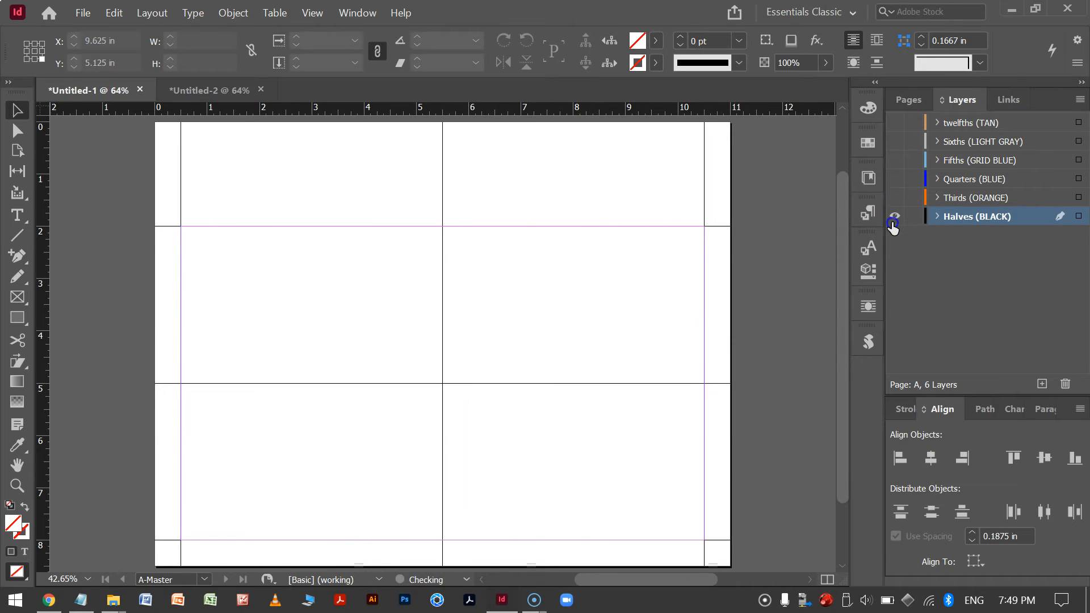
Switch to the Untitled-2 document and view its single page and facing-page spread.
click(198, 97)
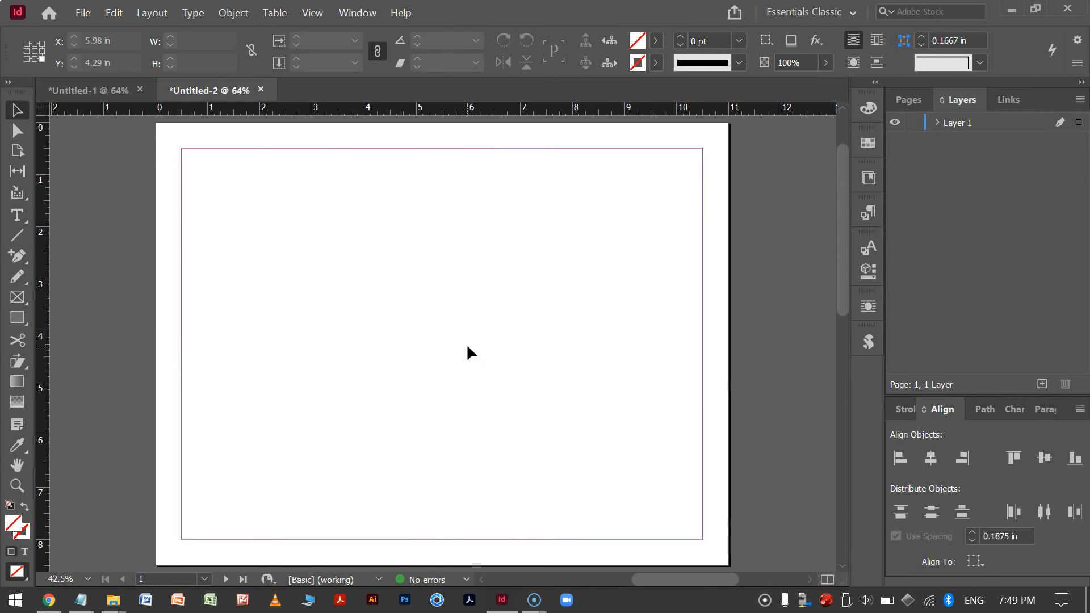
key(ctrl+minus)
key(ctrl+minus)
key(ctrl+minus)
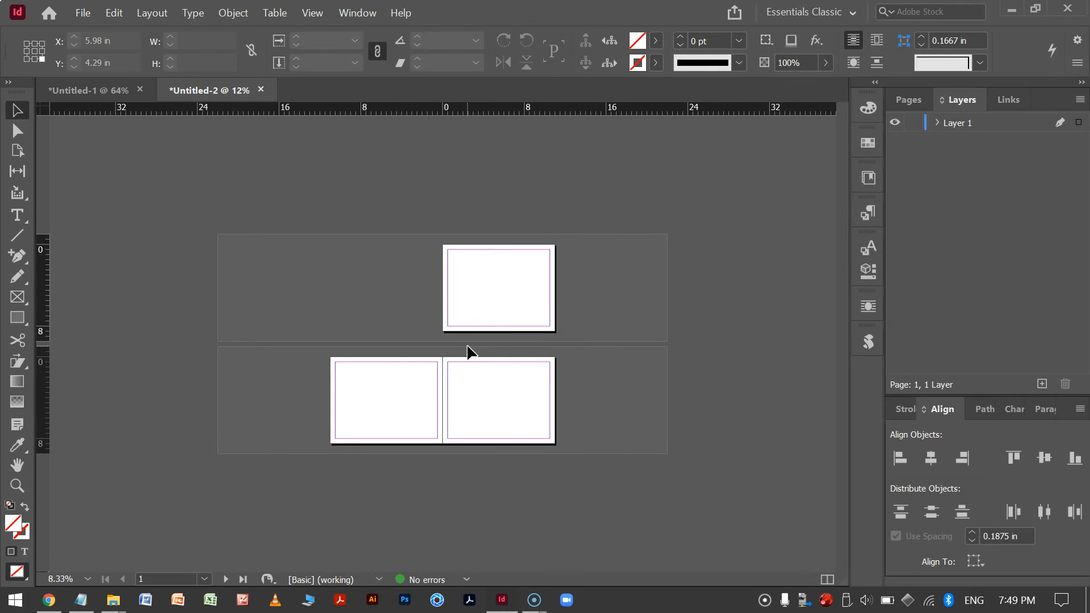
key(ctrl+equal)
key(ctrl+equal)
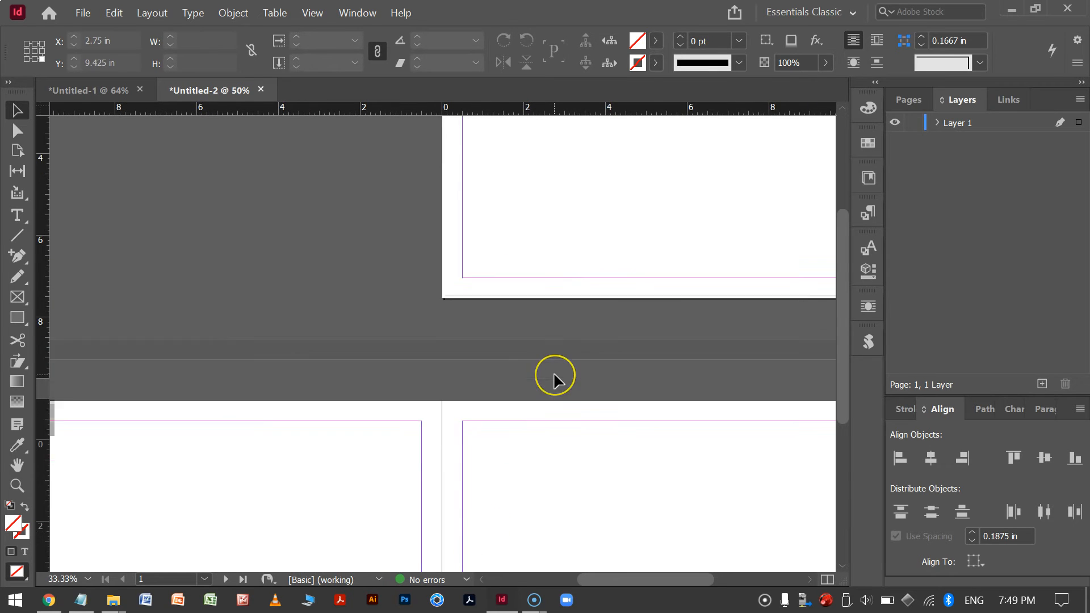
key(ctrl+minus)
key(ctrl+minus)
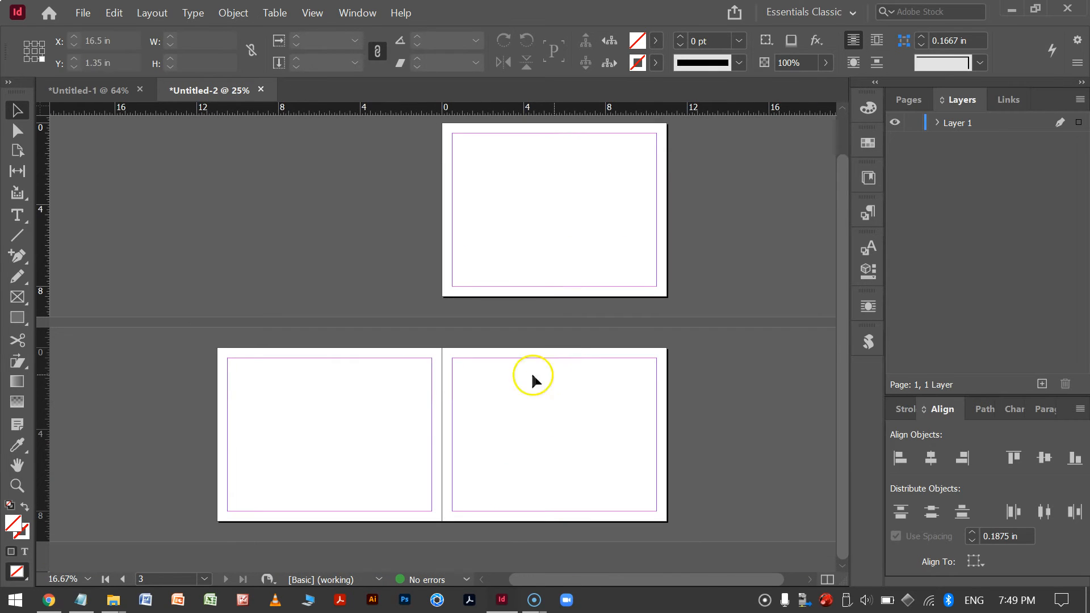
Select the 2-3 spread and set its inside margin to 2 in and the column gutter to 1 in.
click(908, 100)
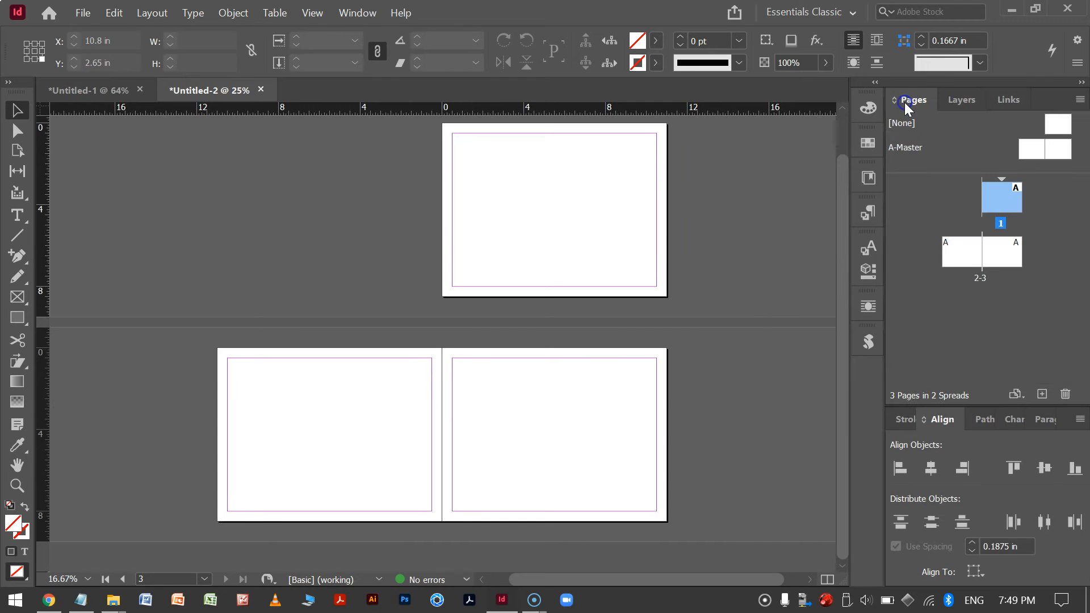
click(962, 252)
click(1011, 247)
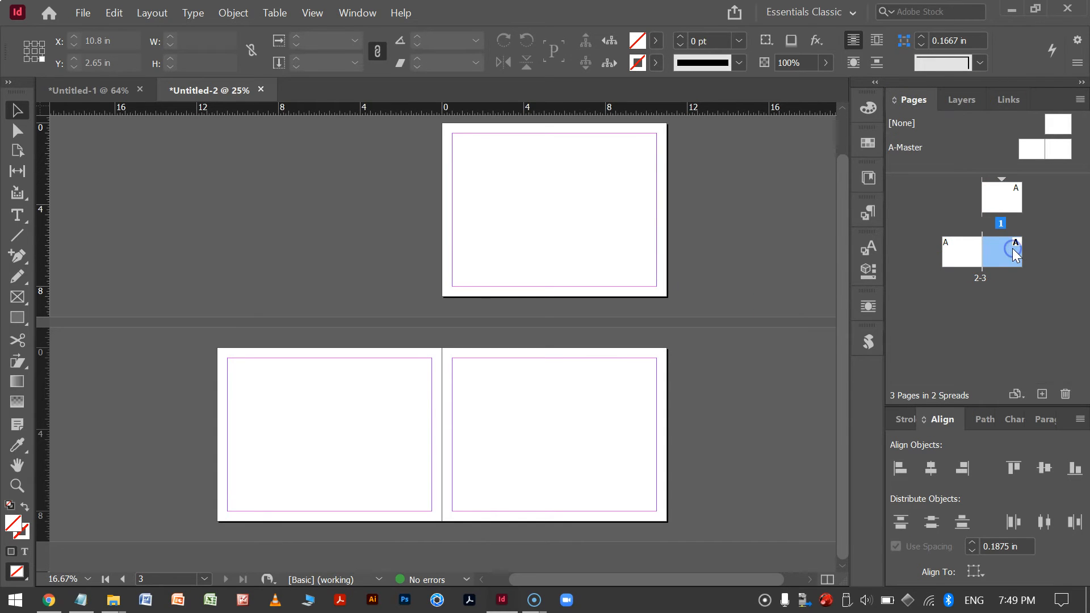
click(429, 401)
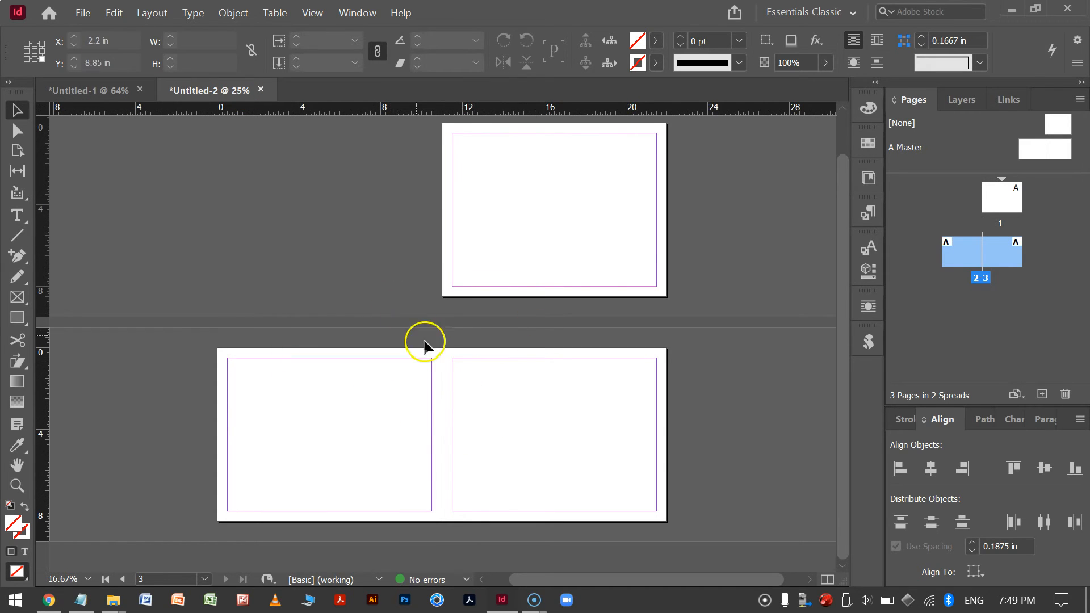
click(155, 13)
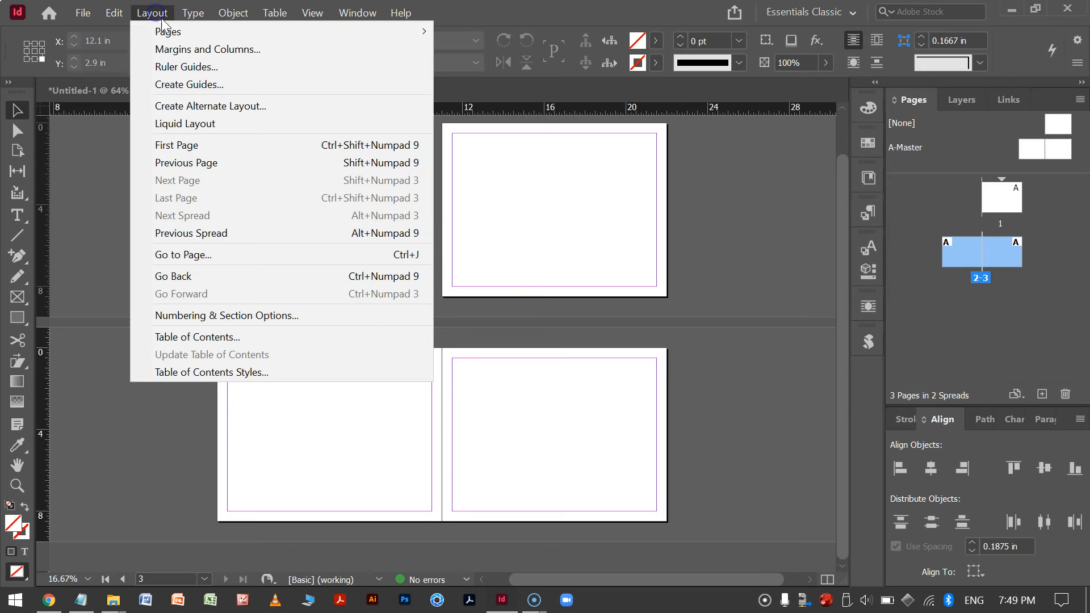
click(190, 49)
drag(865, 130, 809, 118)
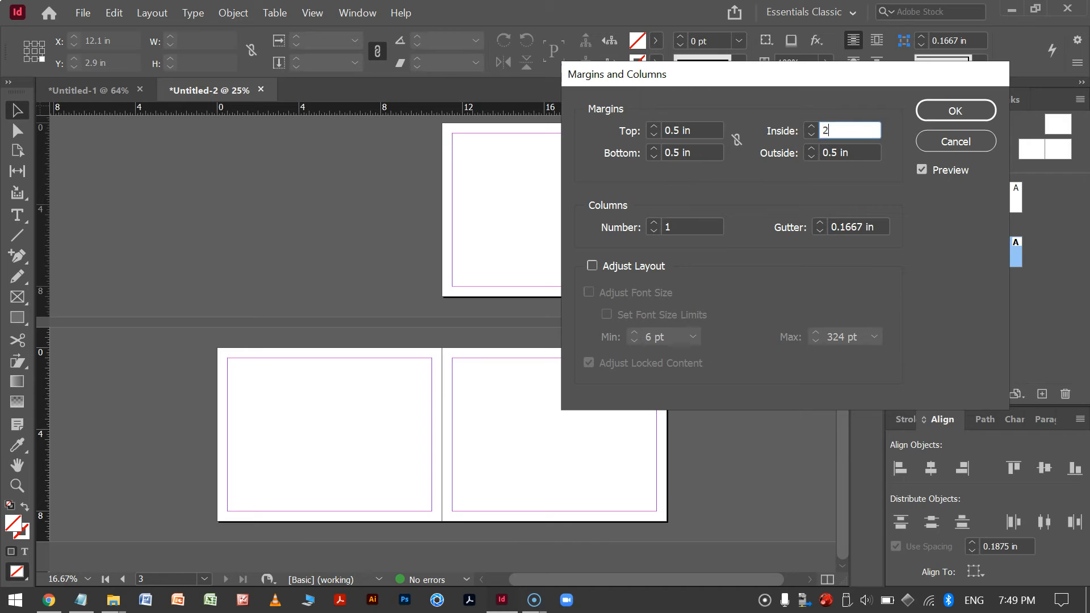
text(2)
key(Tab)
drag(881, 229, 808, 233)
text(2)
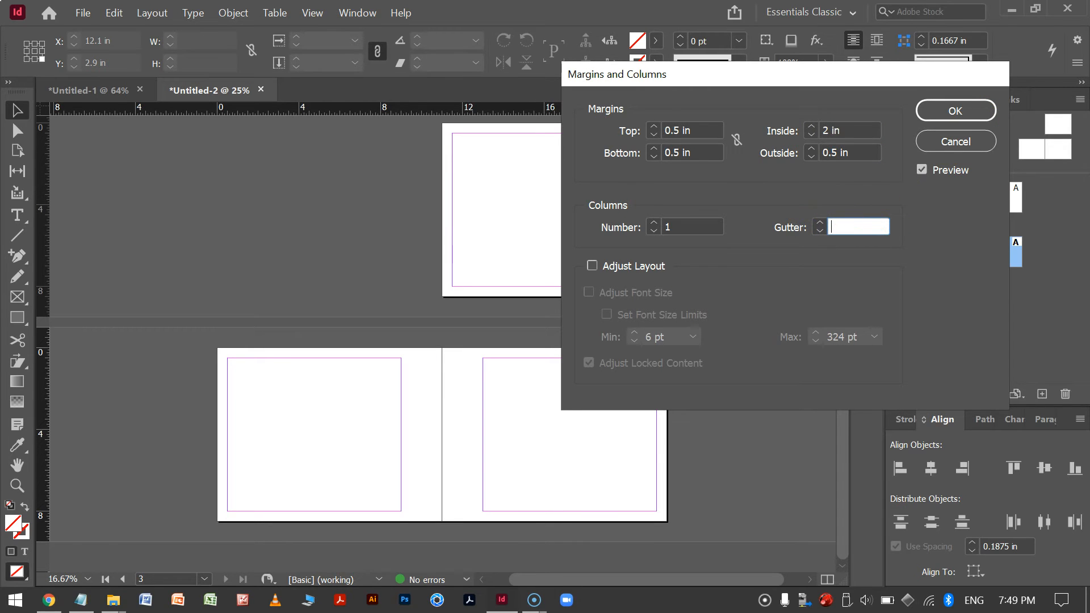
key(Tab)
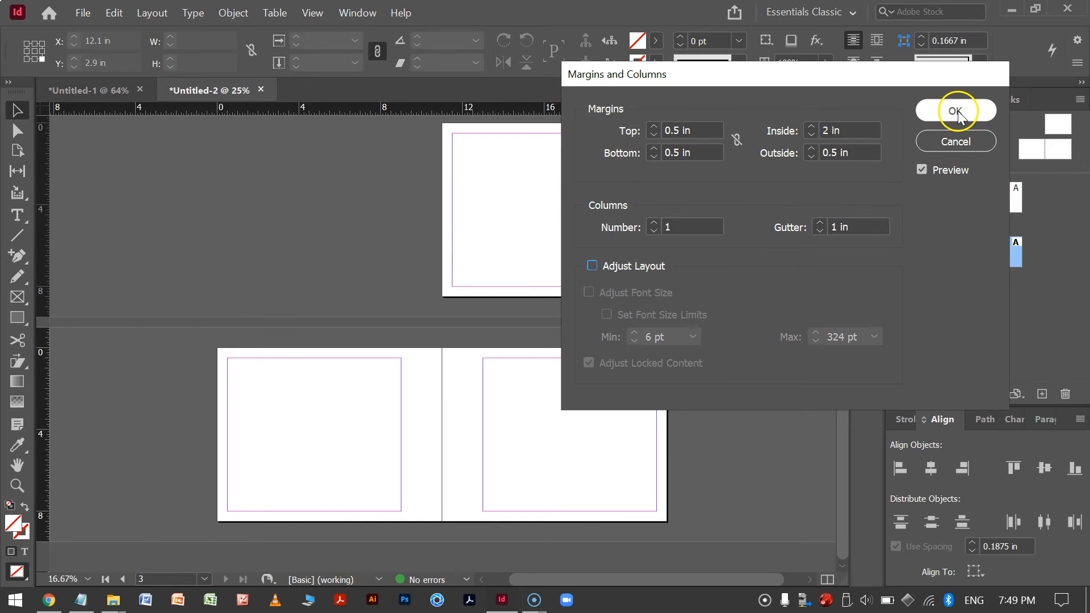
click(956, 111)
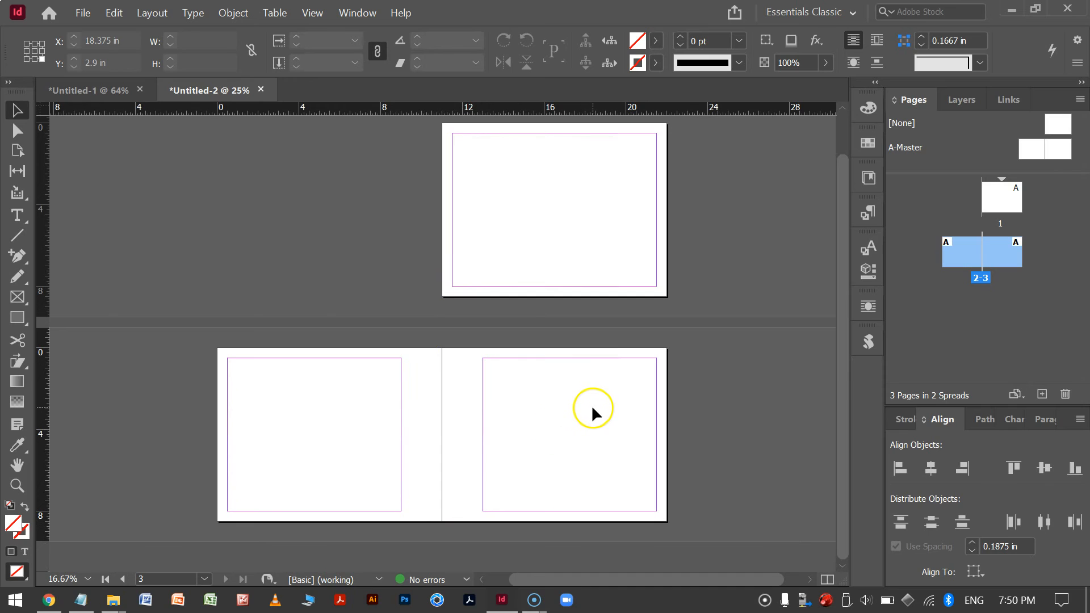
Open the A-Master spread and set its inside margin to 2 in and the column gutter to 1 in.
double_click(1035, 149)
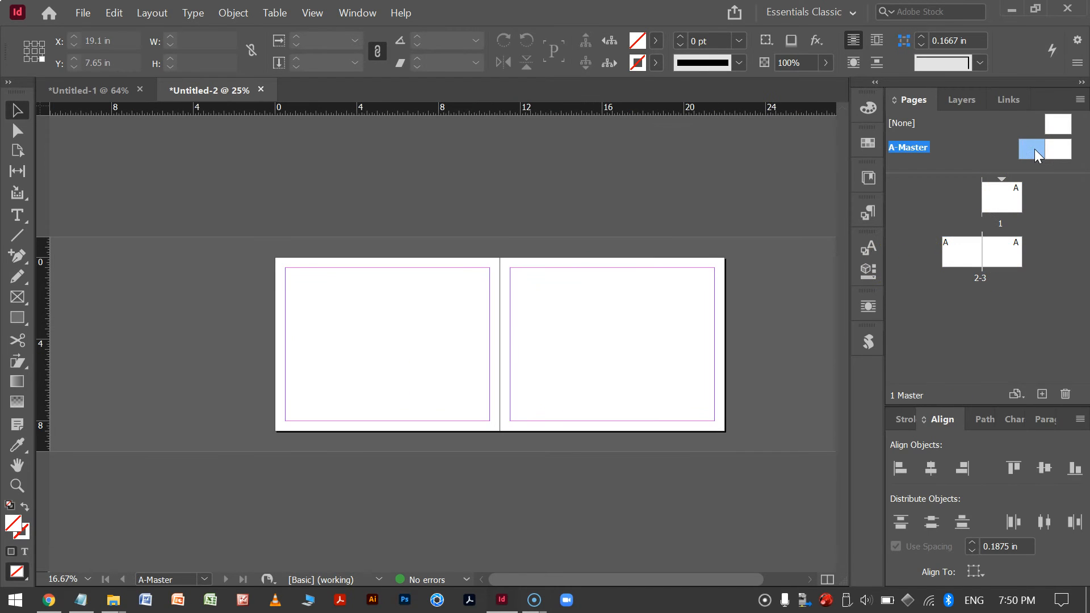
shift+click(1063, 151)
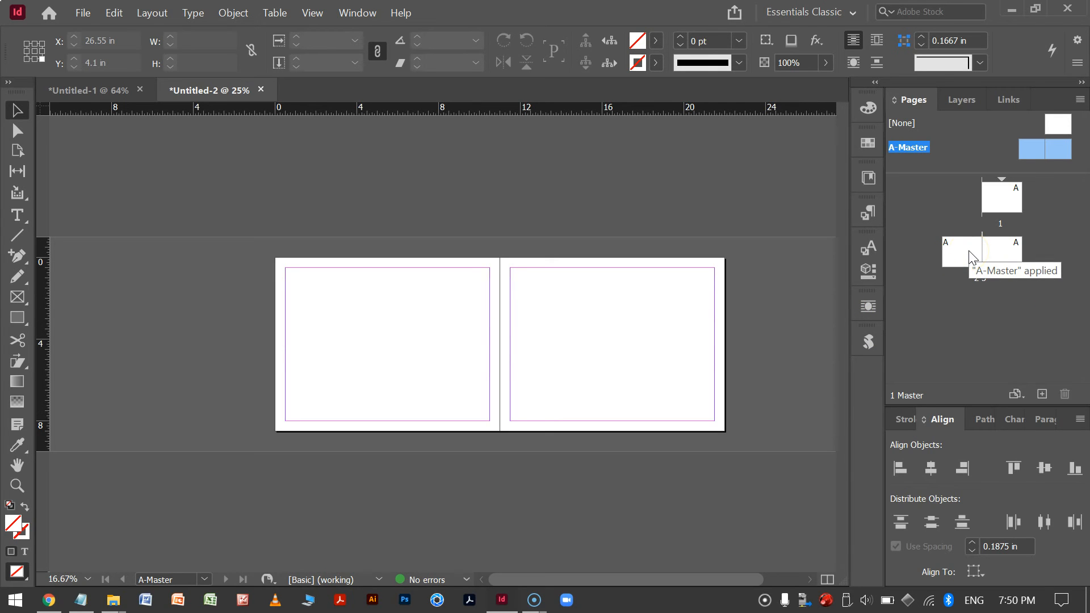
click(151, 13)
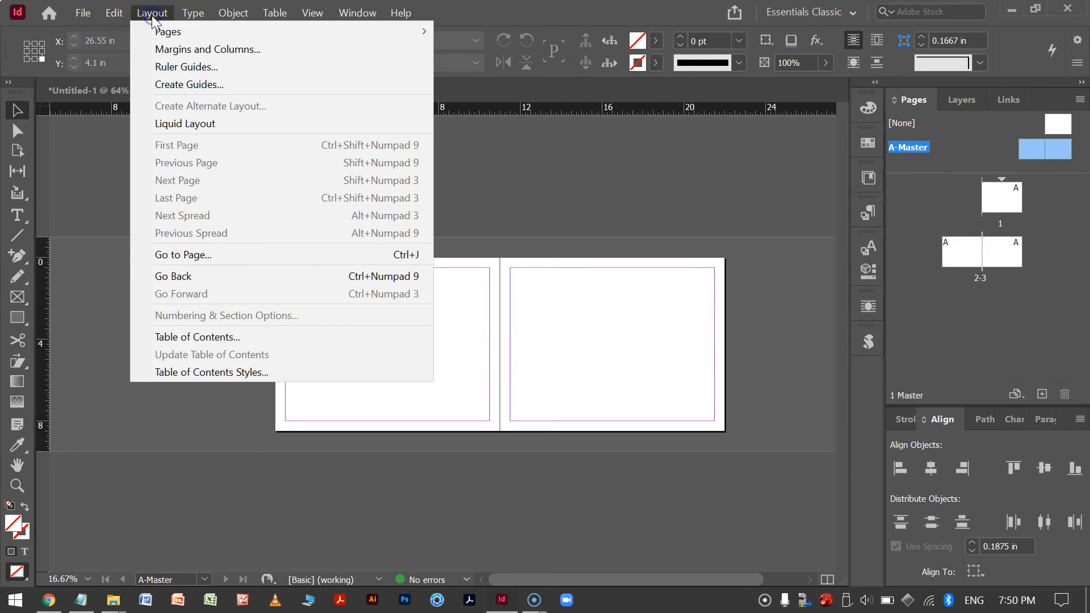
click(262, 49)
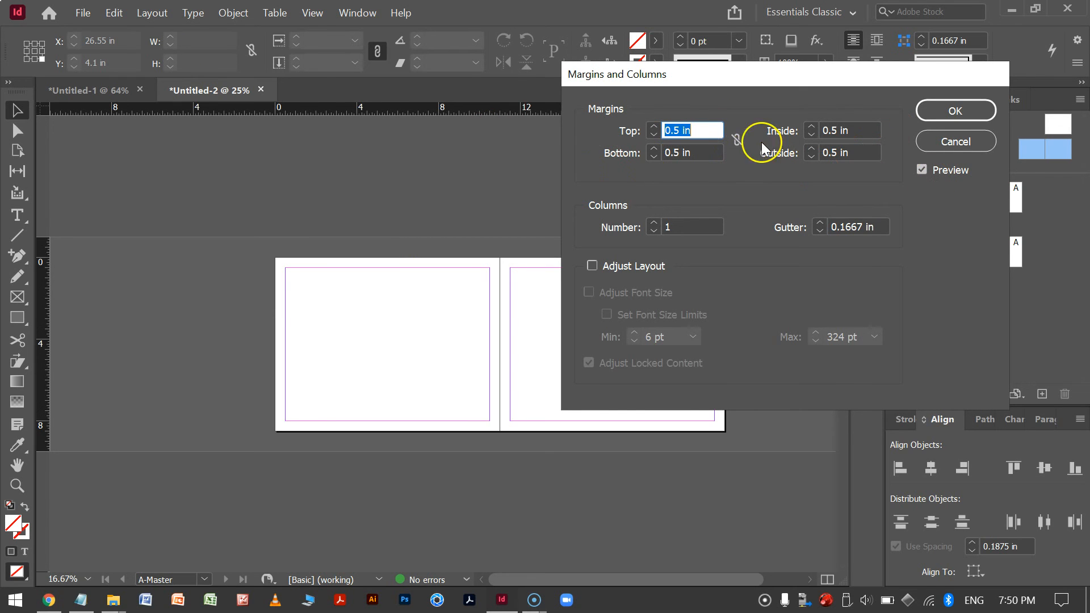
text(2)
key(BackSpace)
text(.4)
key(Tab)
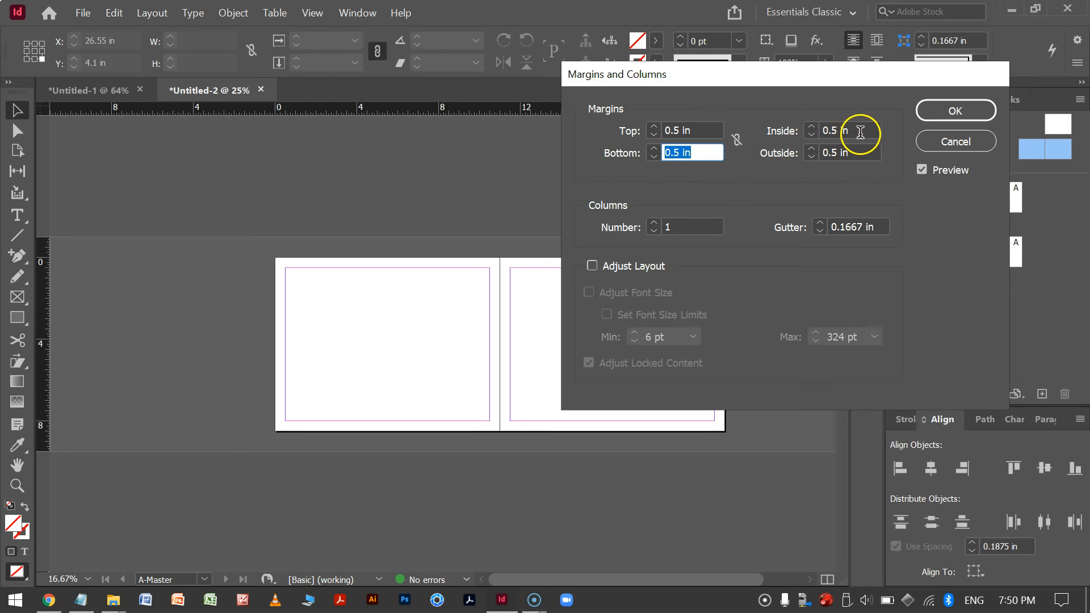
drag(857, 127, 786, 129)
text(2)
key(Tab)
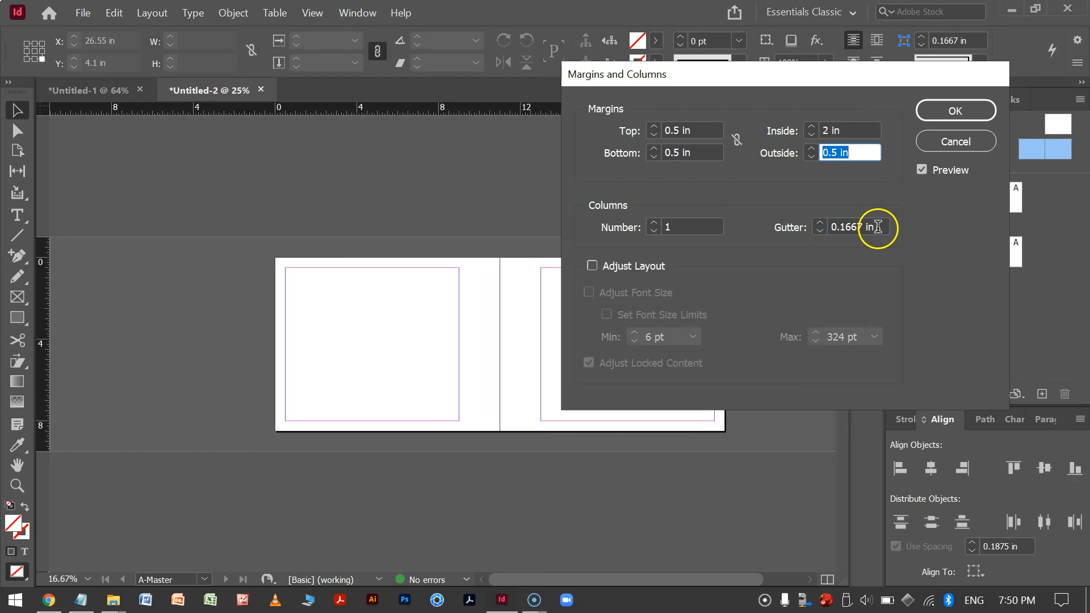
drag(870, 230, 823, 229)
text(1)
key(Tab)
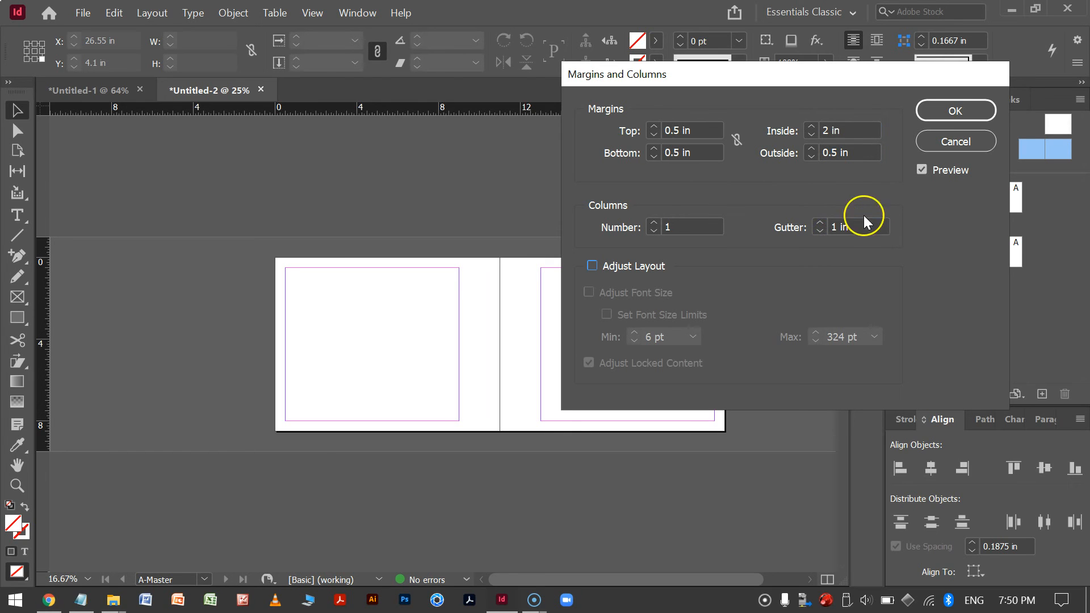
click(965, 112)
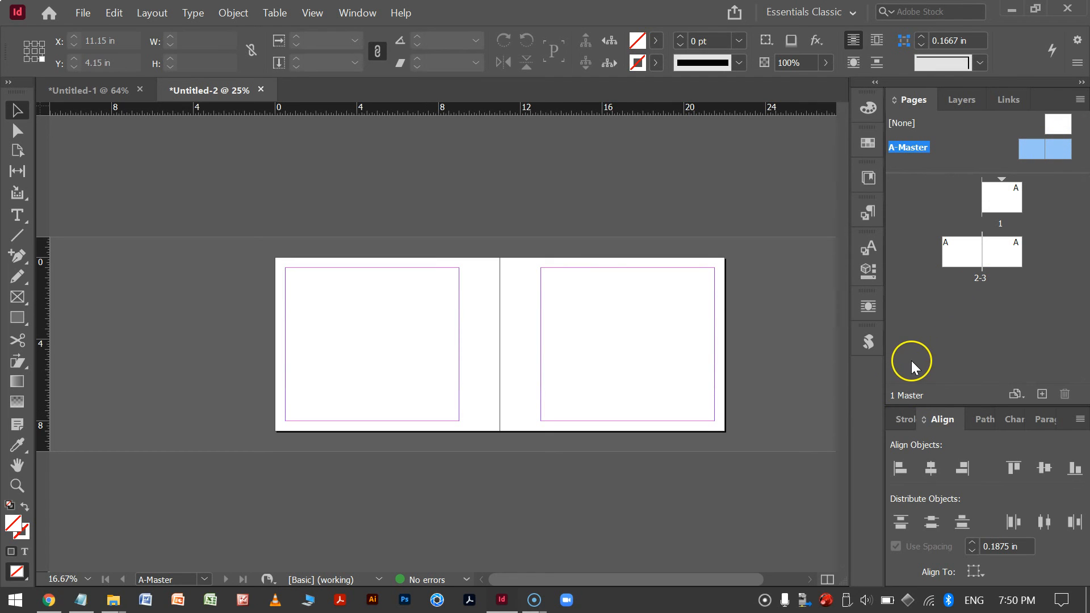
Run the ColorGuidesLayersGrid script on the A-Master spread to generate its colored guides.
click(868, 344)
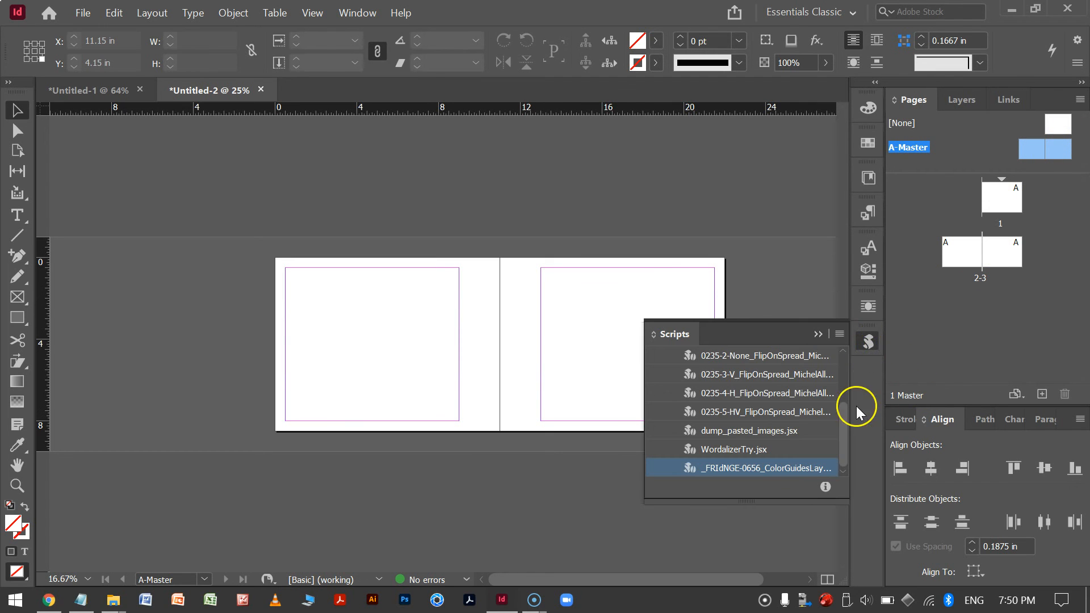
double_click(789, 469)
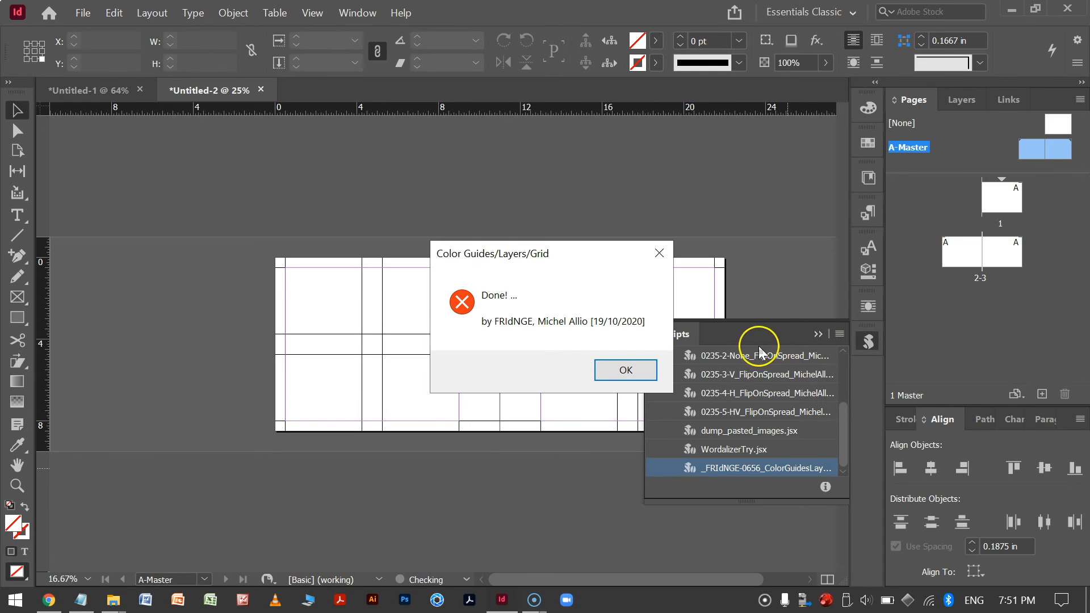
click(626, 370)
click(820, 331)
click(706, 470)
Toggle the Halves and Thirds layers' visibility to inspect the guides generated on the facing-page master.
key(ctrl+equal)
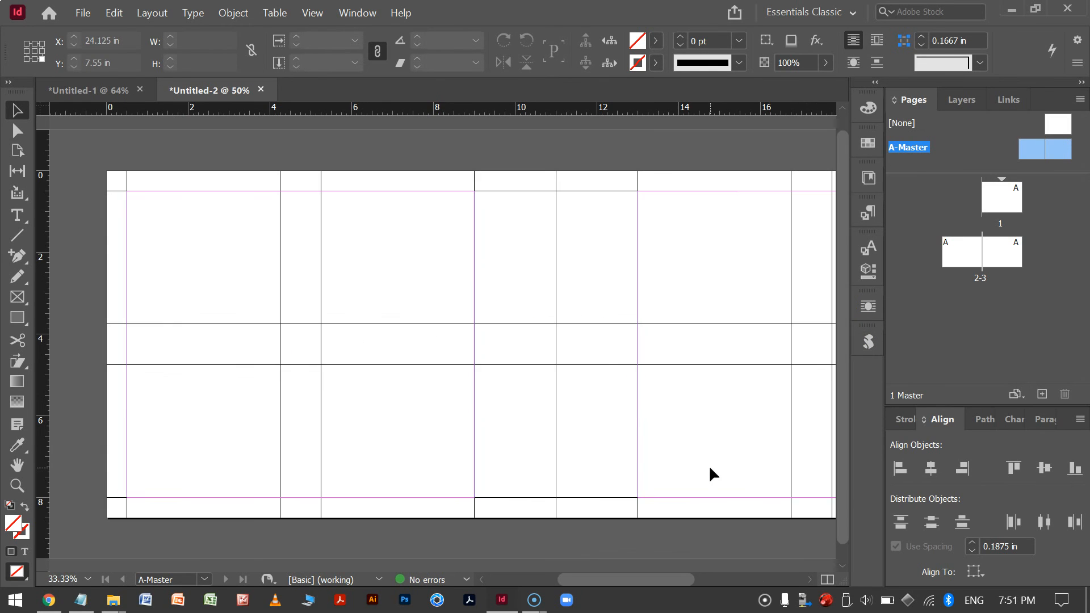
key(ctrl+minus)
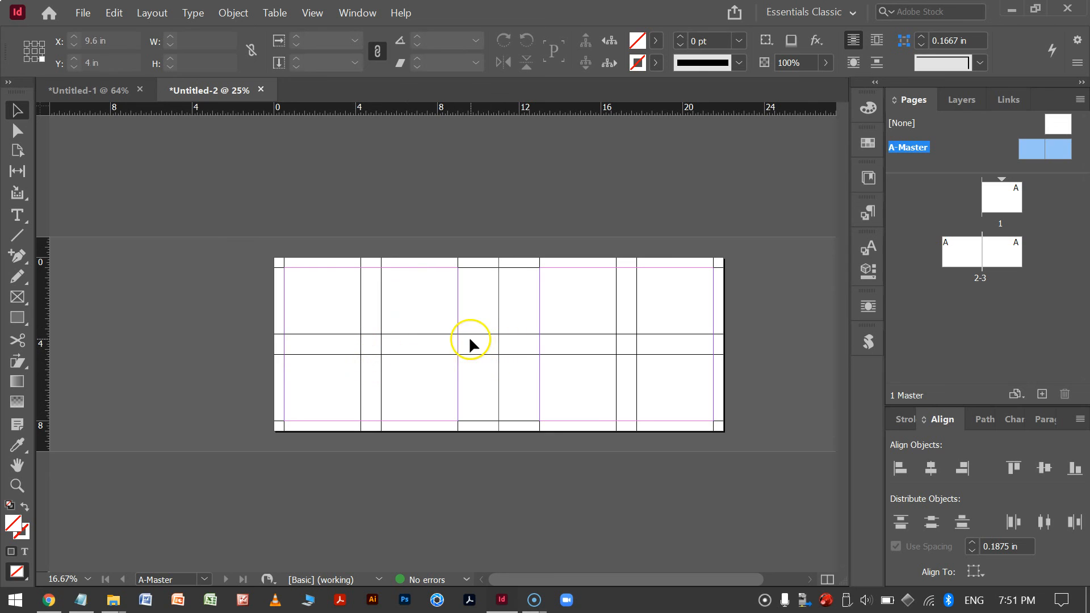
click(961, 100)
click(901, 217)
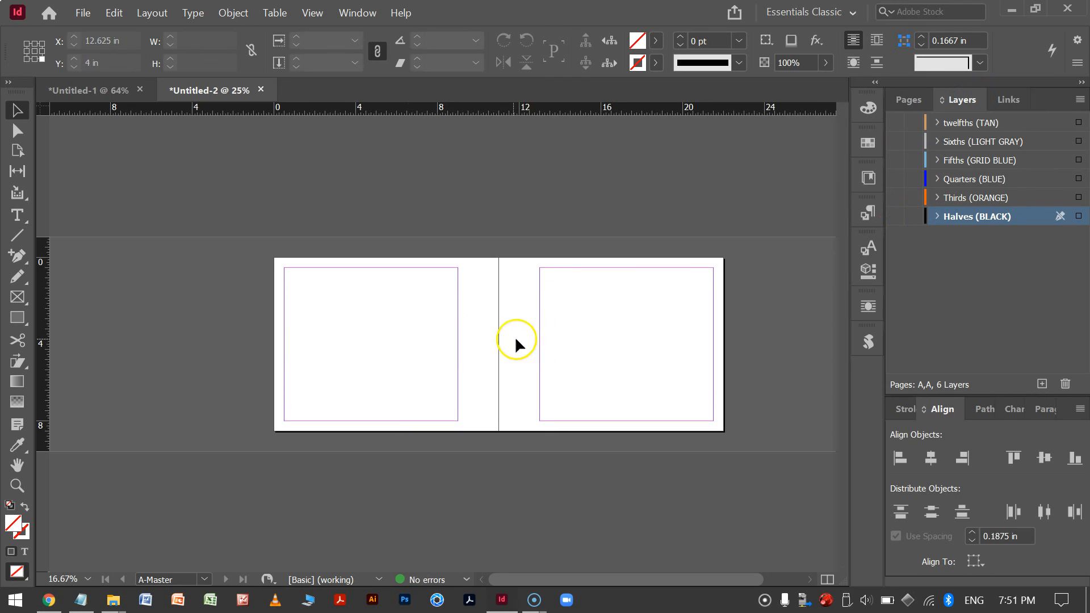
click(895, 218)
click(895, 218)
click(895, 199)
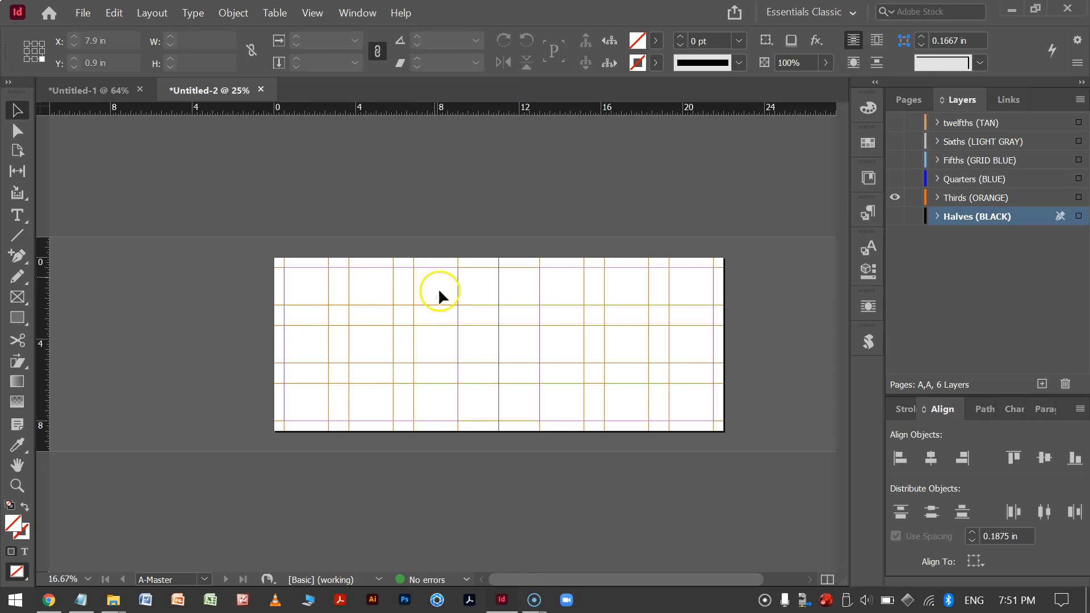
click(896, 197)
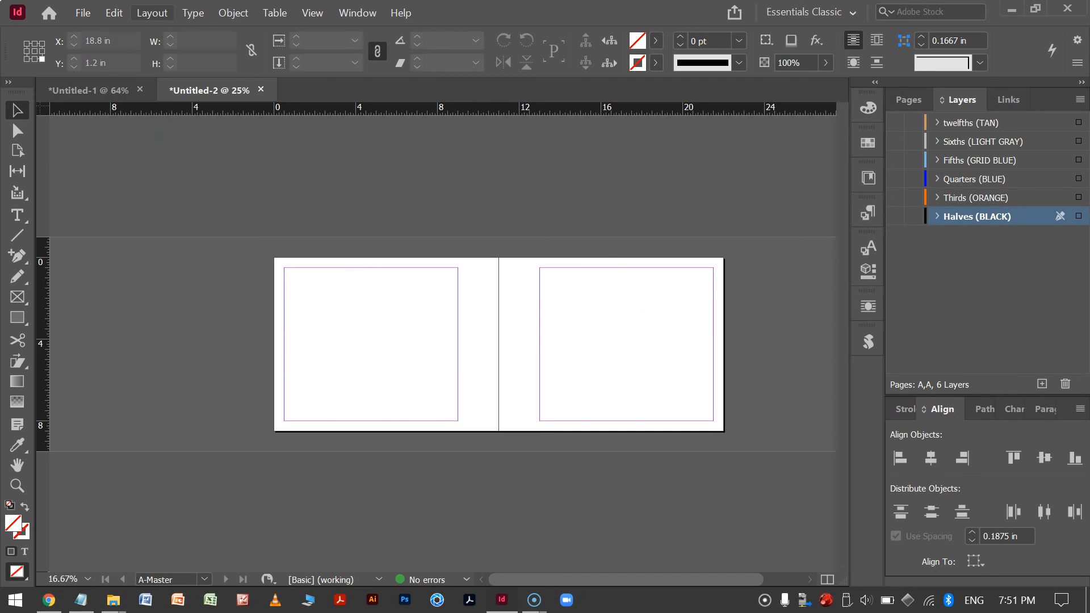
Review the A-Master spread's margins and columns settings without changing them.
click(163, 18)
click(291, 48)
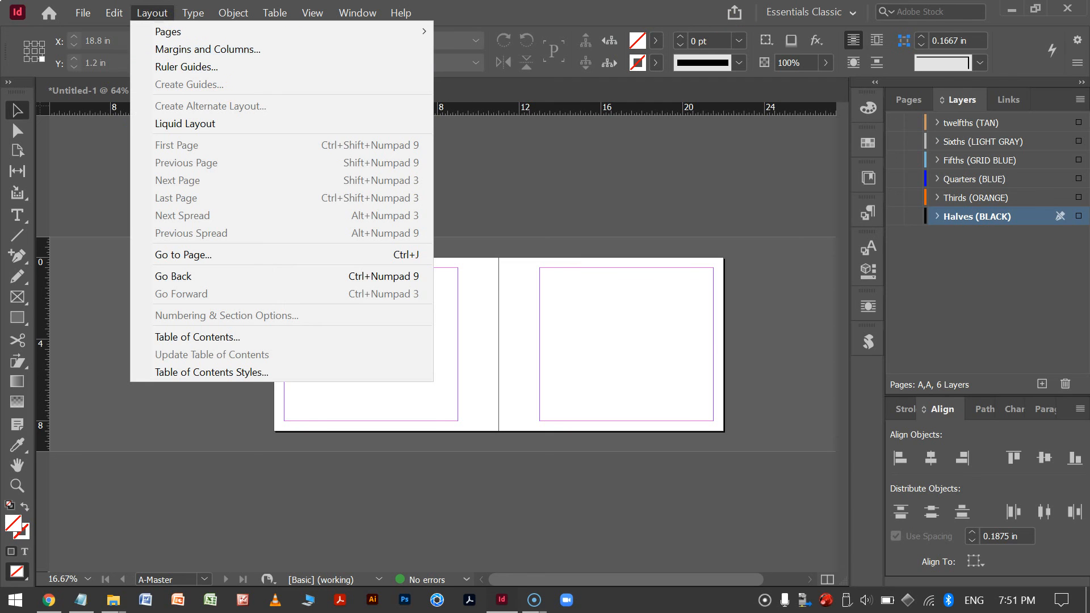
click(865, 271)
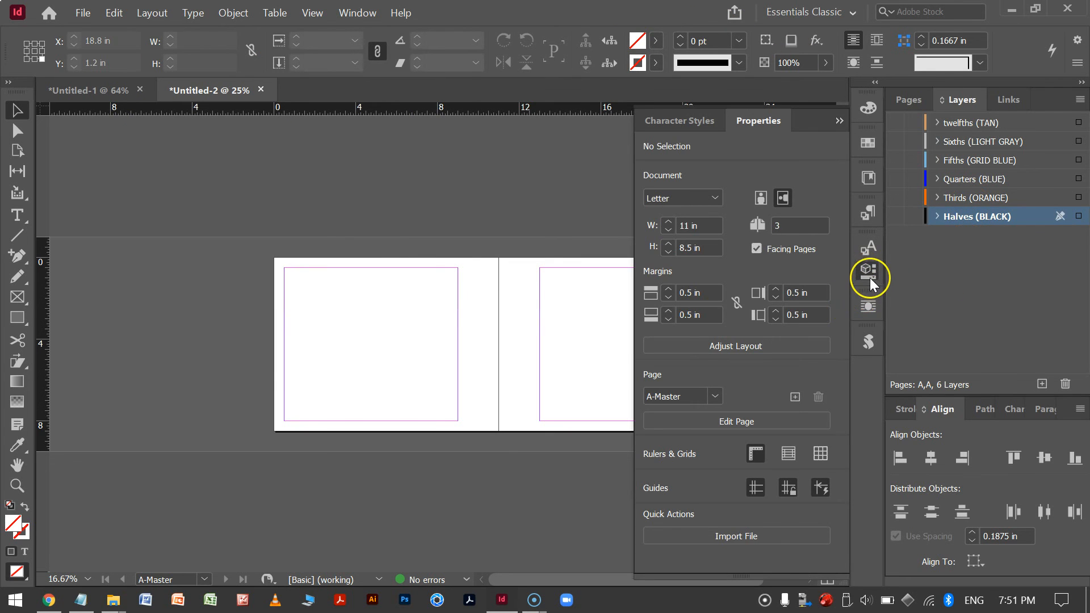
click(733, 429)
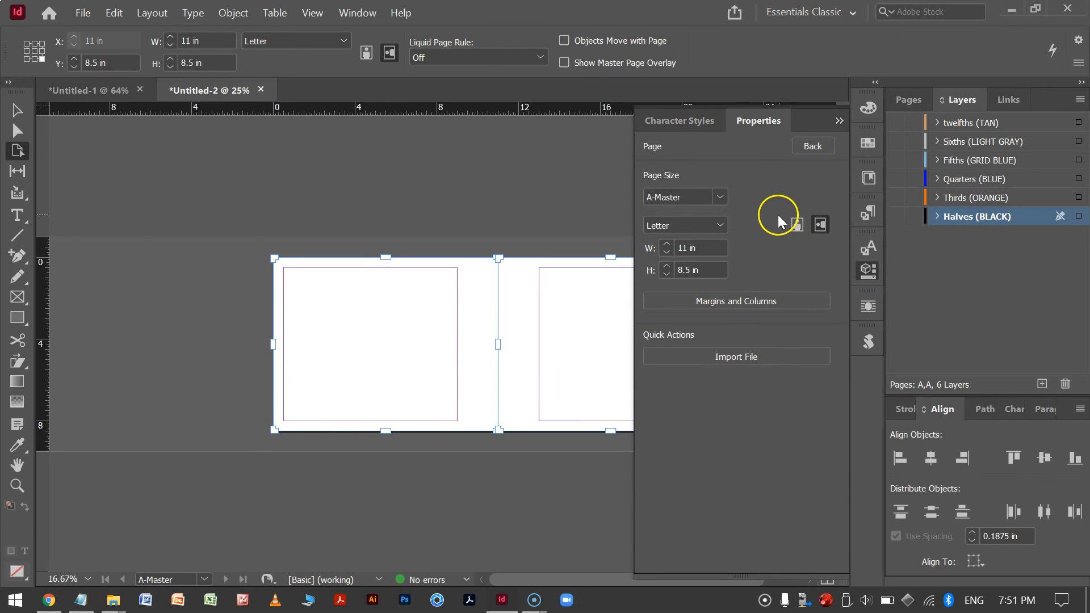
click(751, 299)
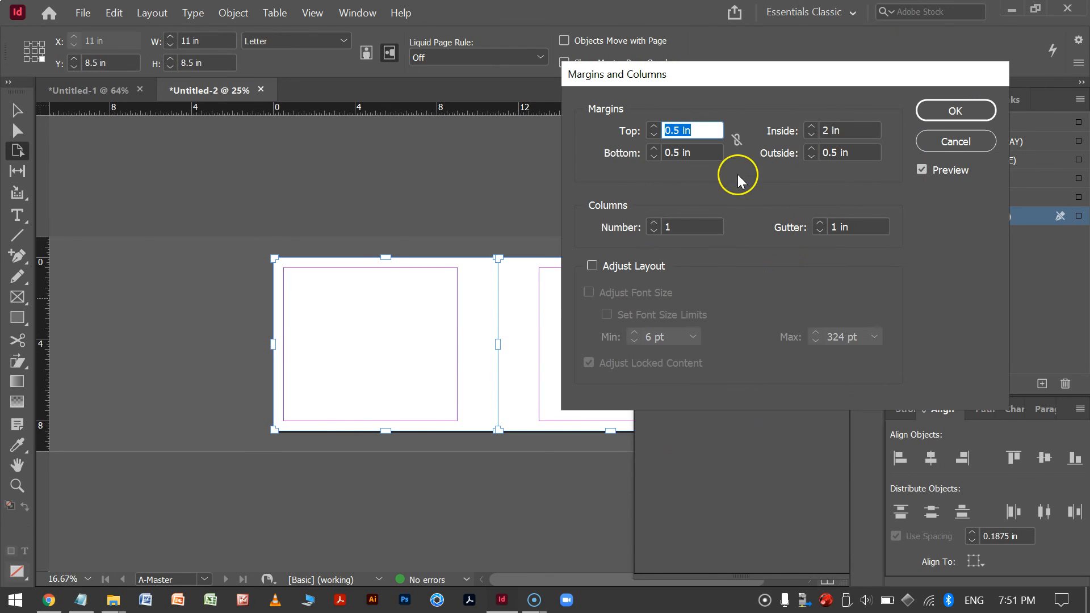
click(965, 143)
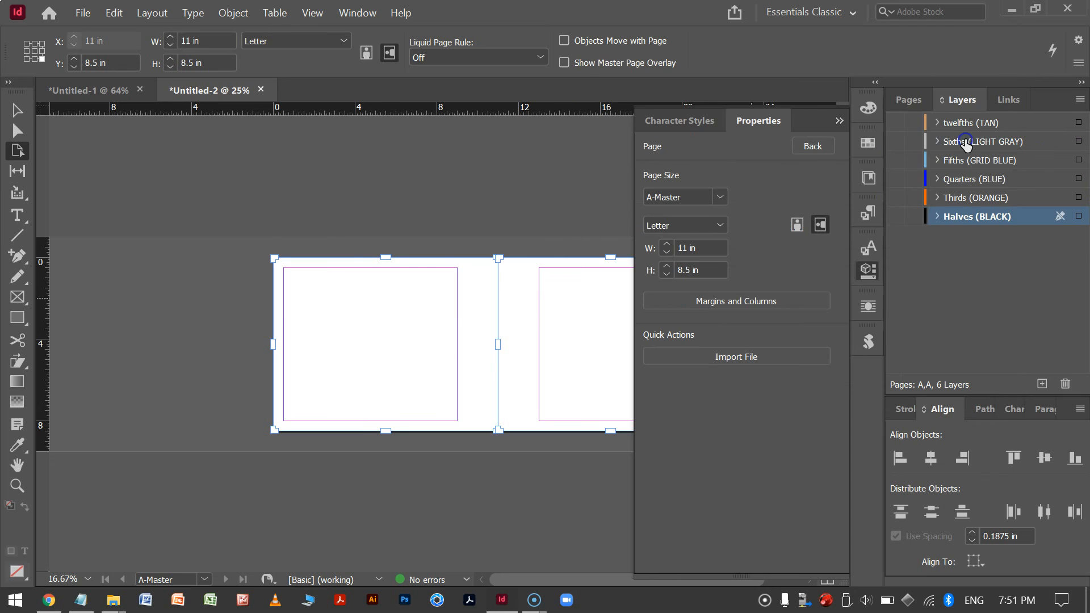
click(839, 121)
click(768, 334)
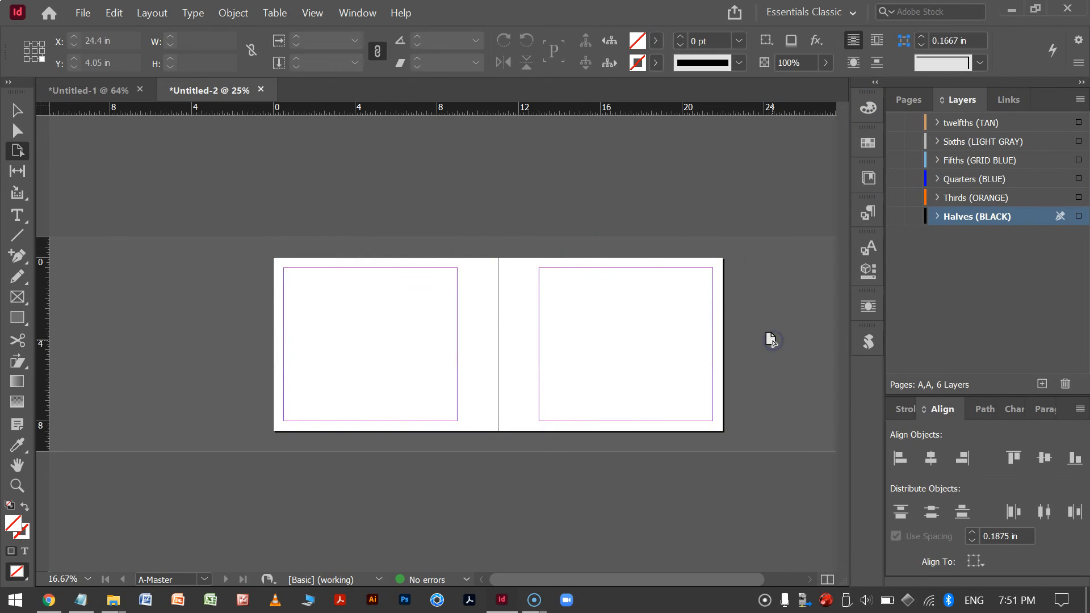
click(16, 111)
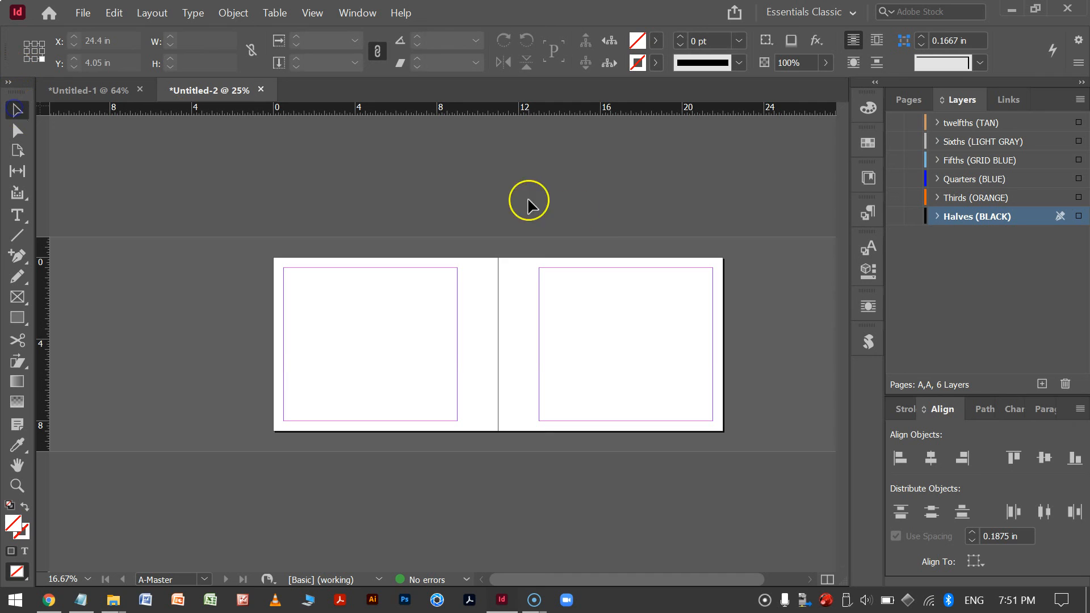
click(645, 210)
Switch to the Untitled-1 document and view its master page guides.
click(72, 90)
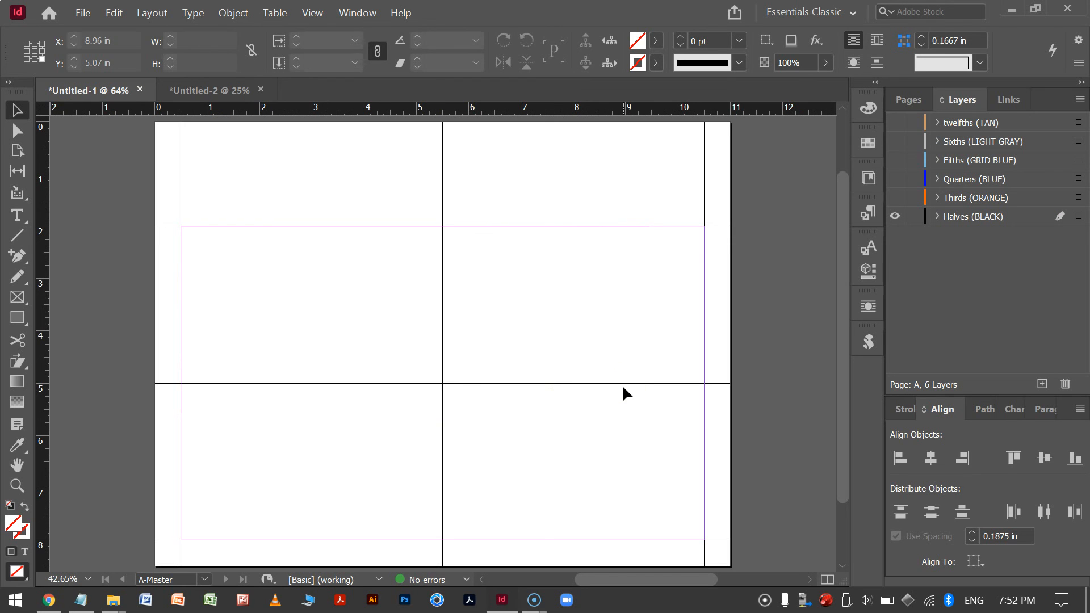
key(ctrl+minus)
key(ctrl+equal)
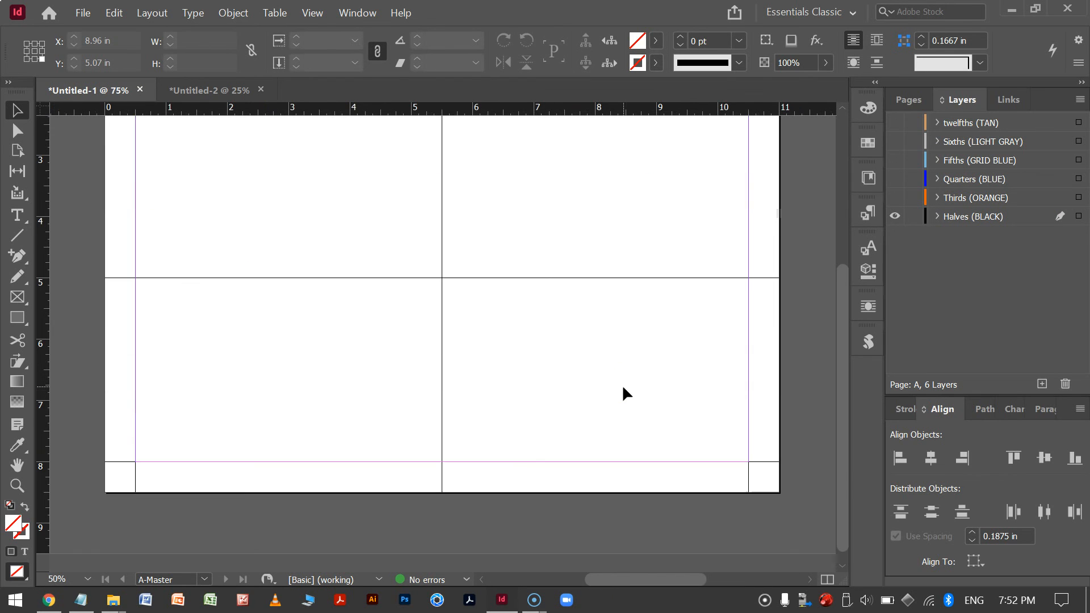
key(ctrl+minus)
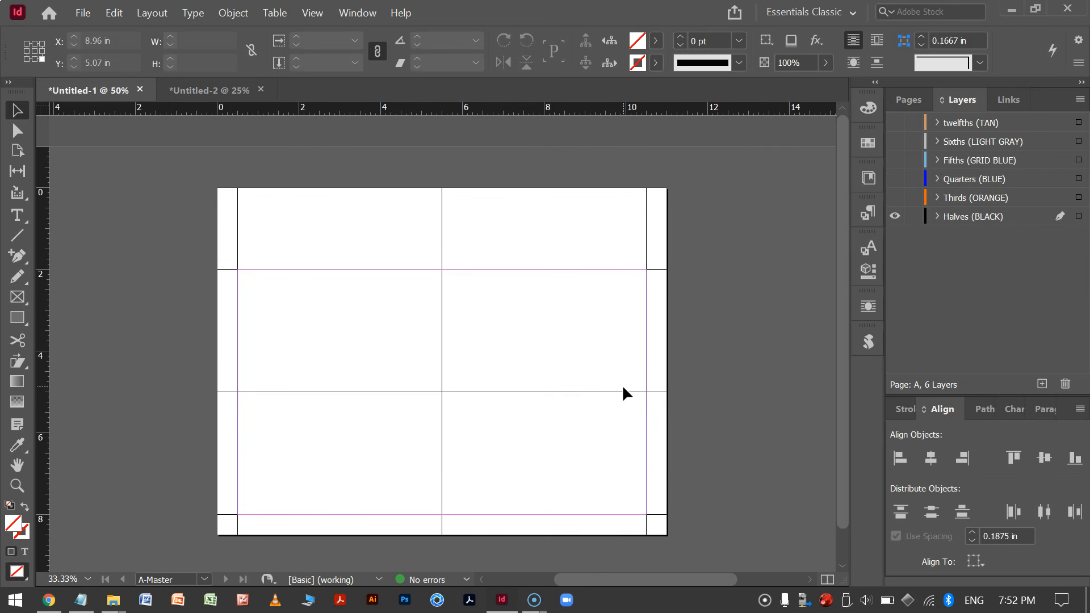